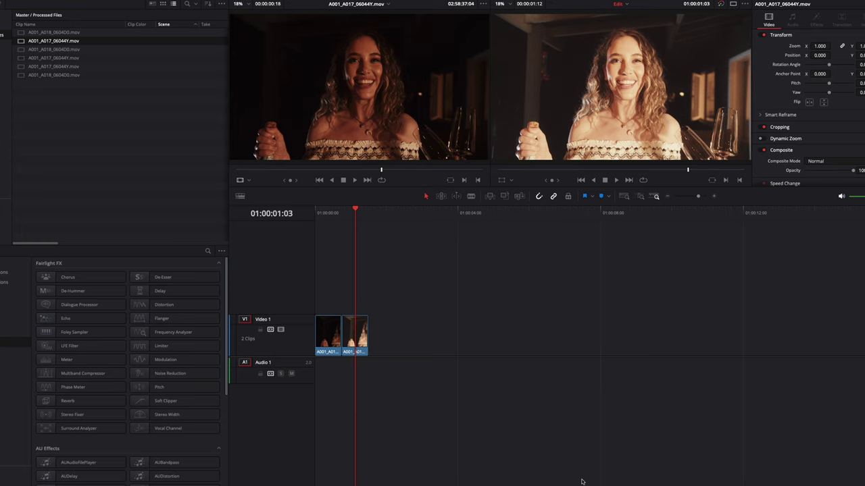
# Step: Bring the browser showing the Neat Video home page in front of DaVinci Resolve
pyautogui.click(581, 481)
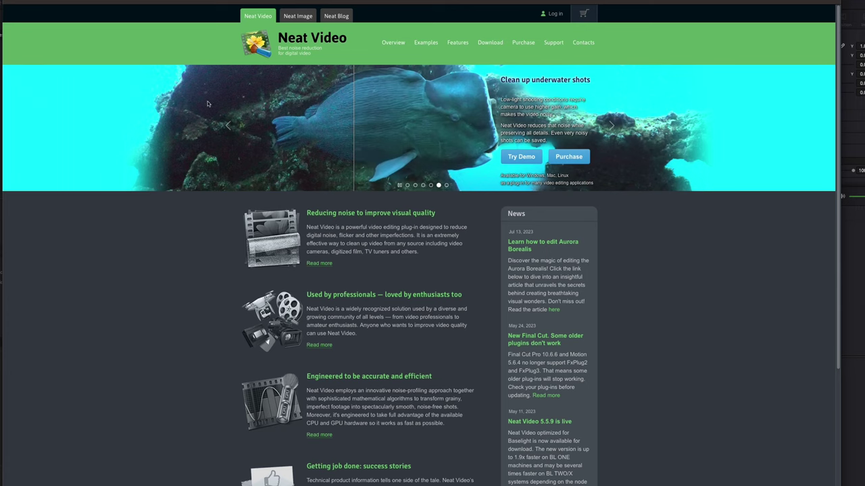
# Step: Go to Neat Video's Purchase a license page listing plug-in prices per host application
pyautogui.click(523, 42)
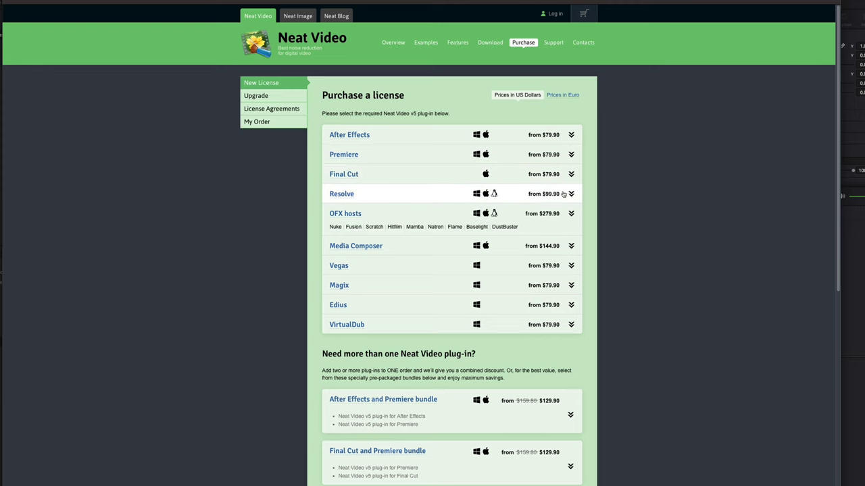
# Step: Reveal the Resolve Home ($99.90) and Pro ($179.90) licence options, then return to DaVinci Resolve
pyautogui.click(571, 194)
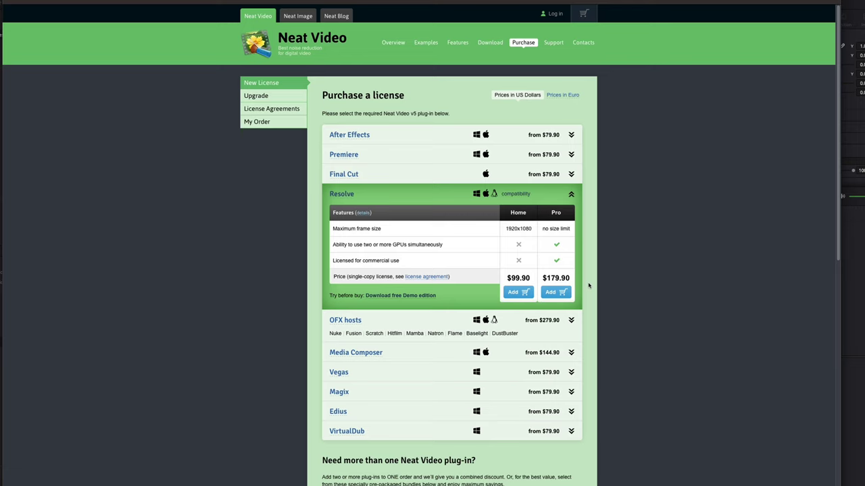
pyautogui.press('super+Tab')
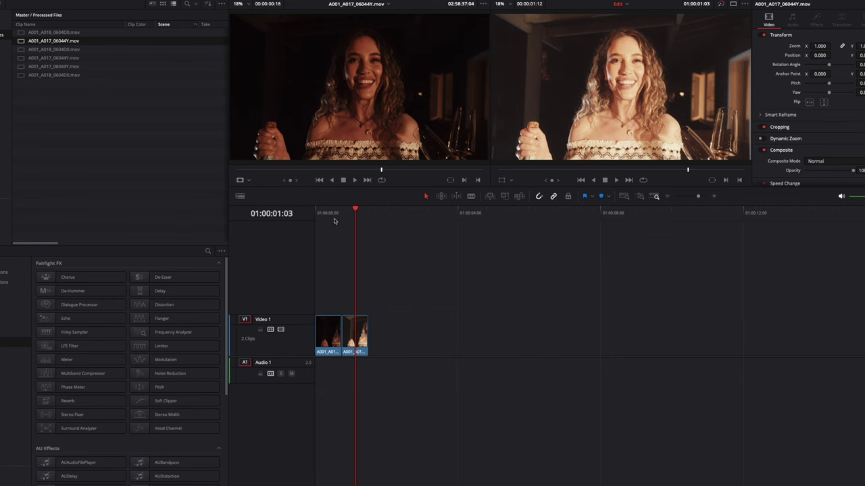
# Step: Move the playhead back to the start of the timeline
pyautogui.click(322, 213)
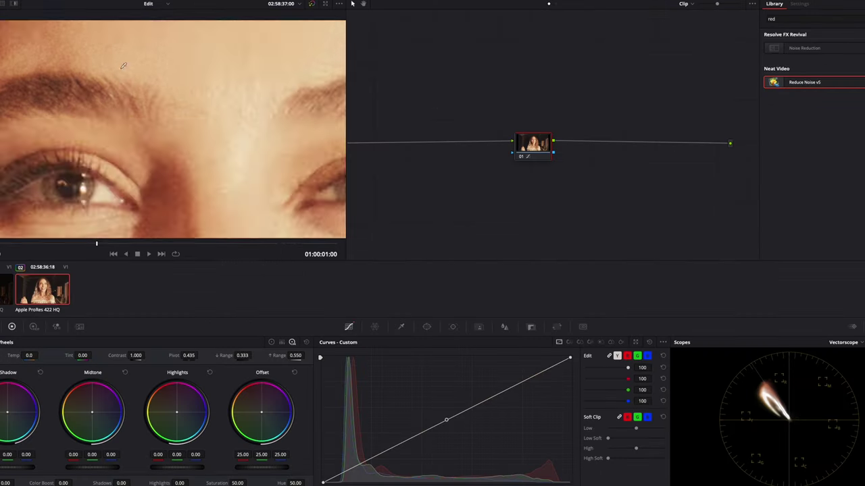
pyautogui.moveTo(124, 66); pyautogui.dragTo(137, 161)
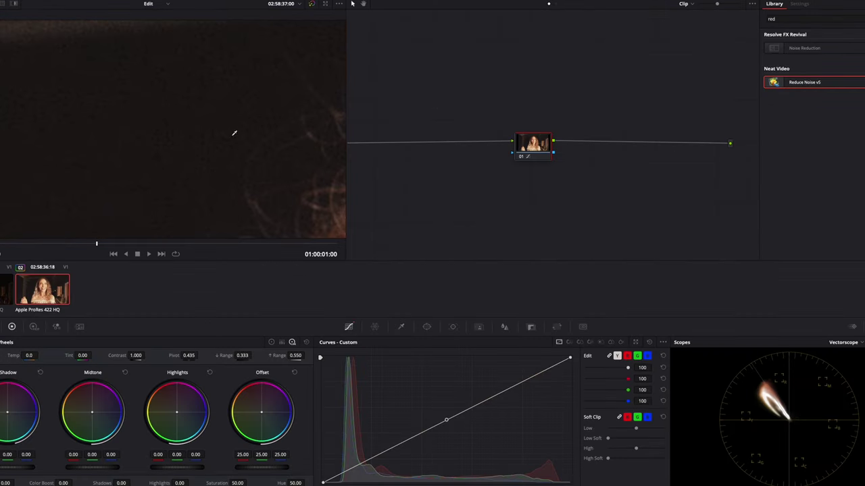
pyautogui.moveTo(122, 88); pyautogui.dragTo(84, 93)
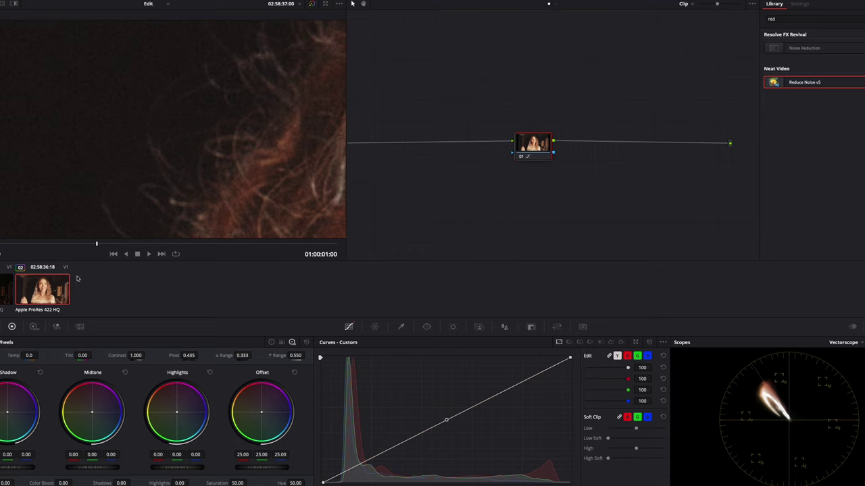
pyautogui.scroll(-5, 203, 152)
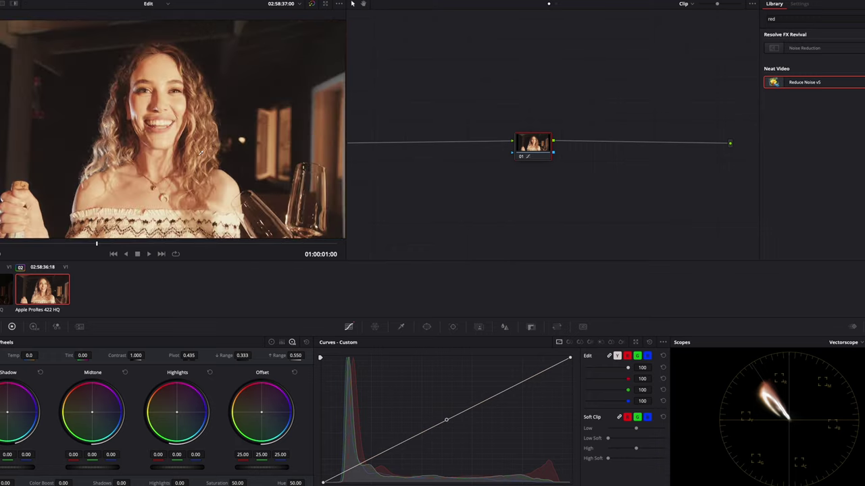
pyautogui.scroll(2, 113, 176)
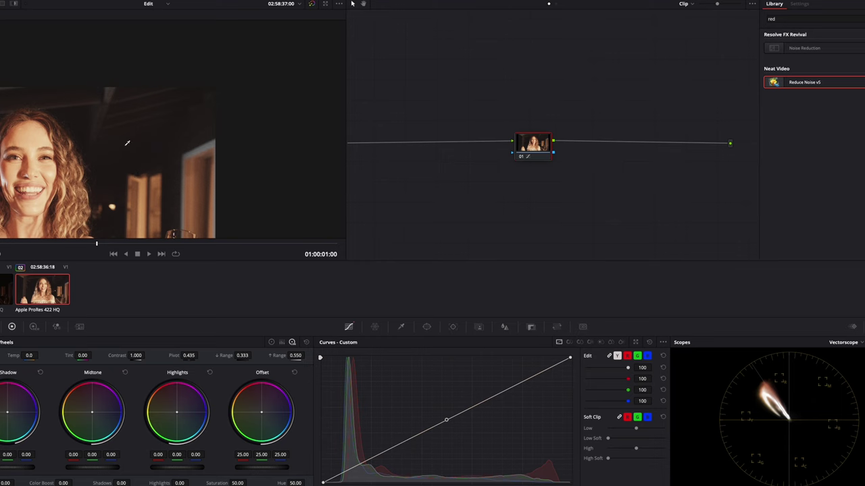
pyautogui.scroll(4, 257, 92)
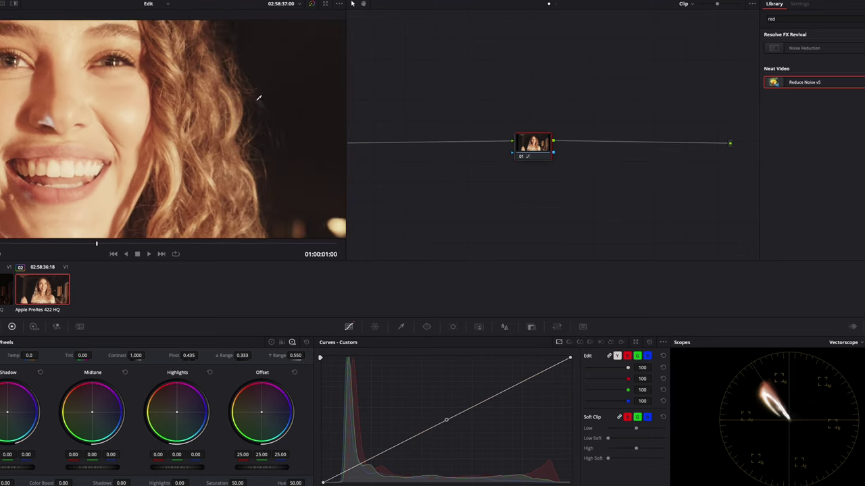
pyautogui.scroll(4, 216, 109)
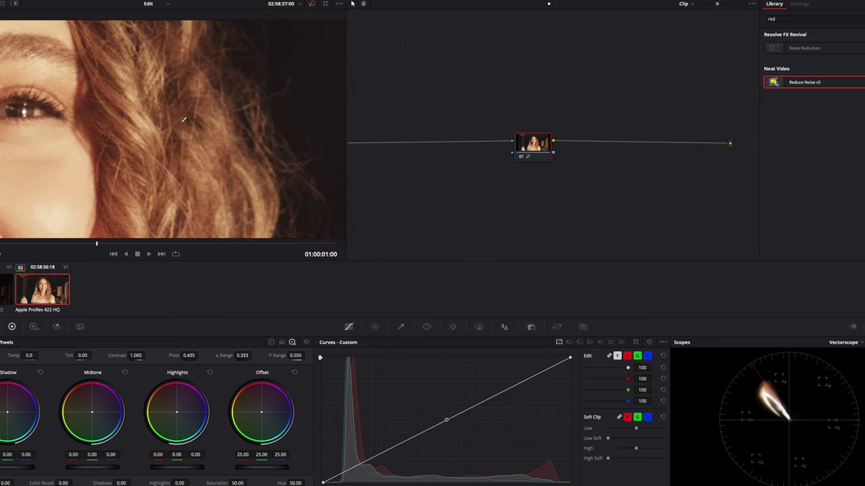
pyautogui.scroll(-1, 186, 120)
# Step: Add Reduce Noise v5 as a node after 01 and open its Prepare Noise Profile window
pyautogui.moveTo(804, 86); pyautogui.dragTo(569, 143)
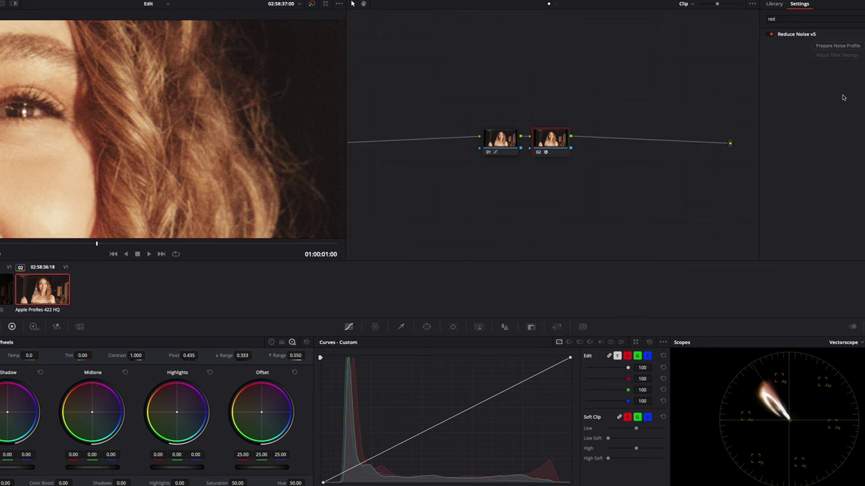
pyautogui.click(855, 47)
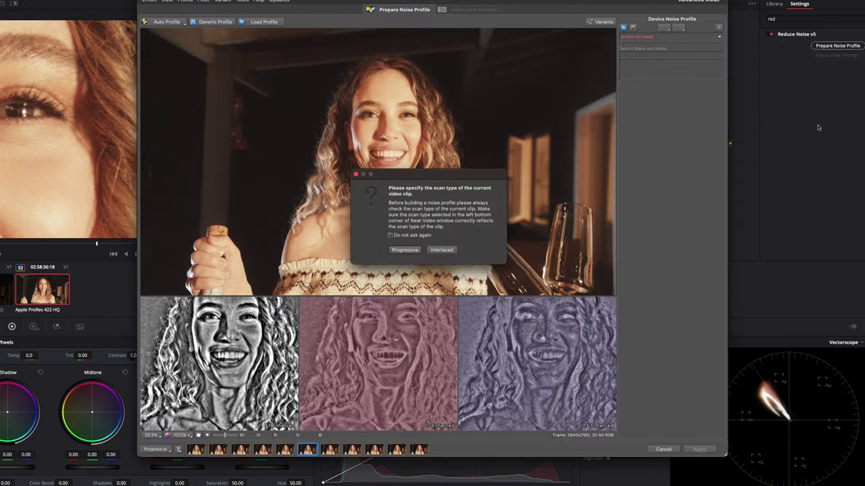
pyautogui.click(398, 250)
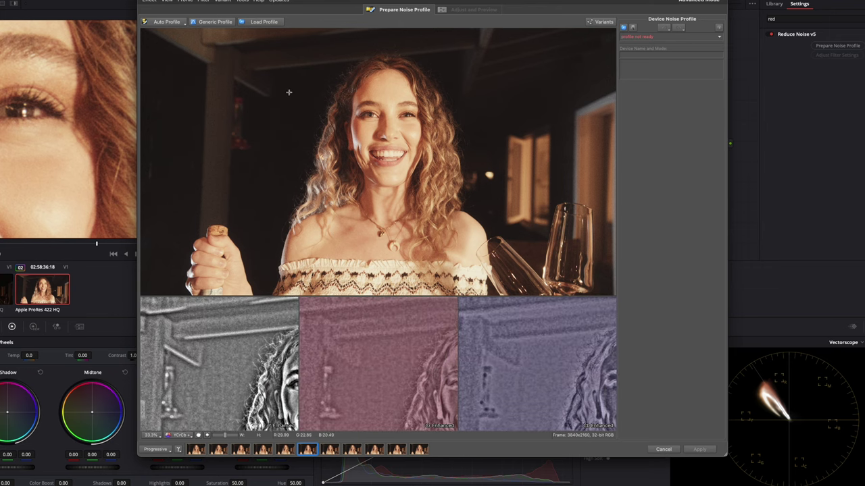
# Step: Auto-profile the frame, reaching noise level 3.6 at 82% quality, and zoom to inspect the sample
pyautogui.click(150, 23)
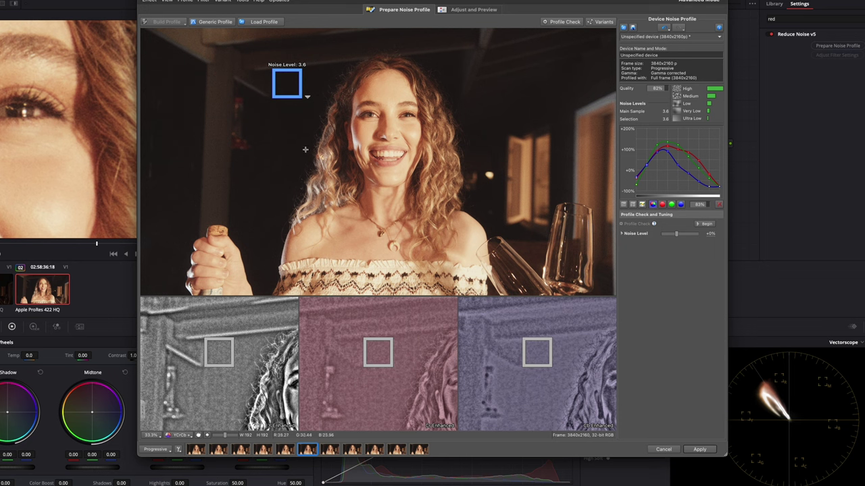
pyautogui.scroll(2, 280, 158)
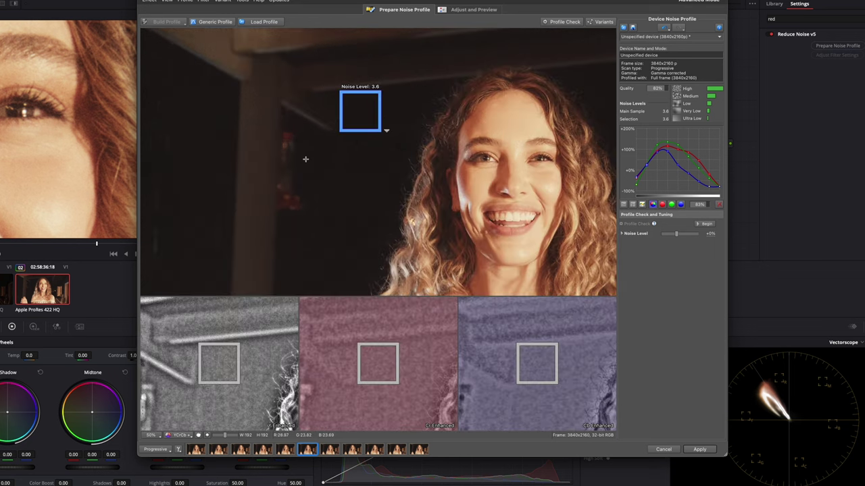
pyautogui.scroll(6, 321, 160)
pyautogui.scroll(-3, 406, 179)
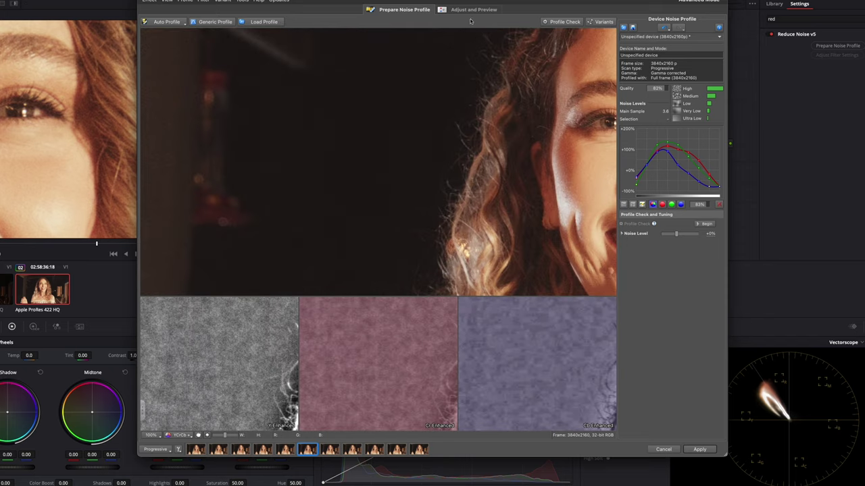
pyautogui.click(464, 10)
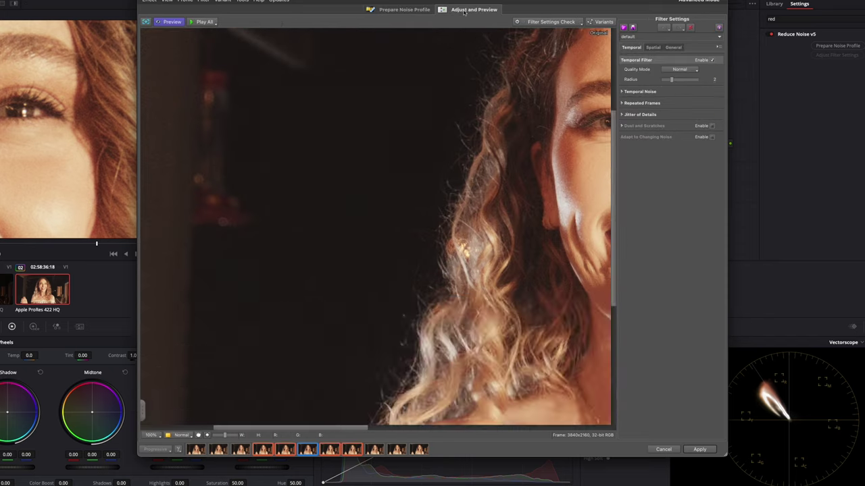
pyautogui.scroll(4, 448, 144)
pyautogui.scroll(2, 365, 143)
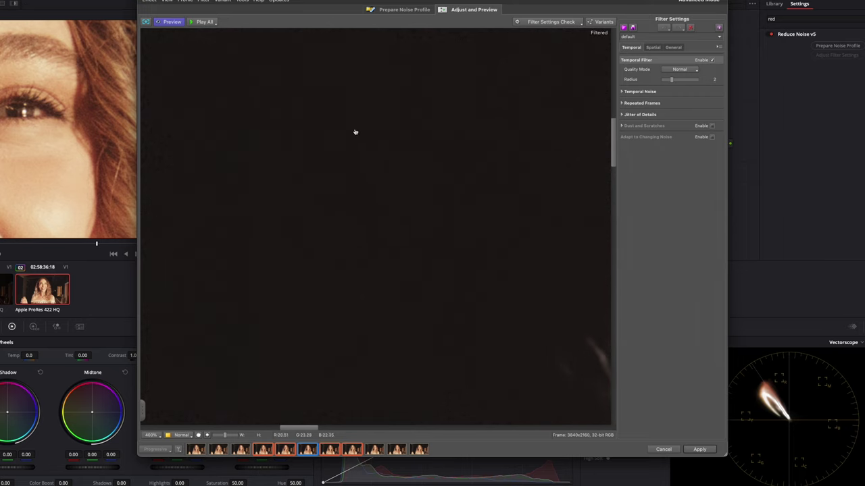
pyautogui.moveTo(401, 176); pyautogui.dragTo(171, 79)
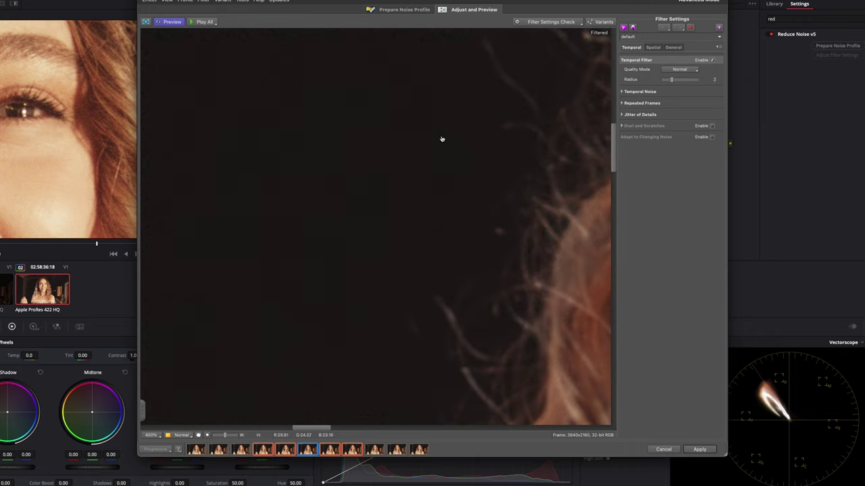
pyautogui.moveTo(444, 135); pyautogui.dragTo(274, 137)
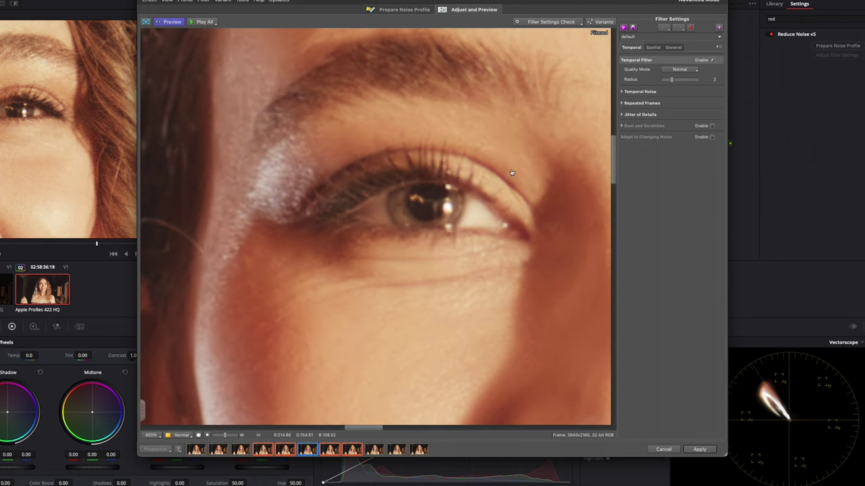
pyautogui.moveTo(502, 167); pyautogui.dragTo(448, 154)
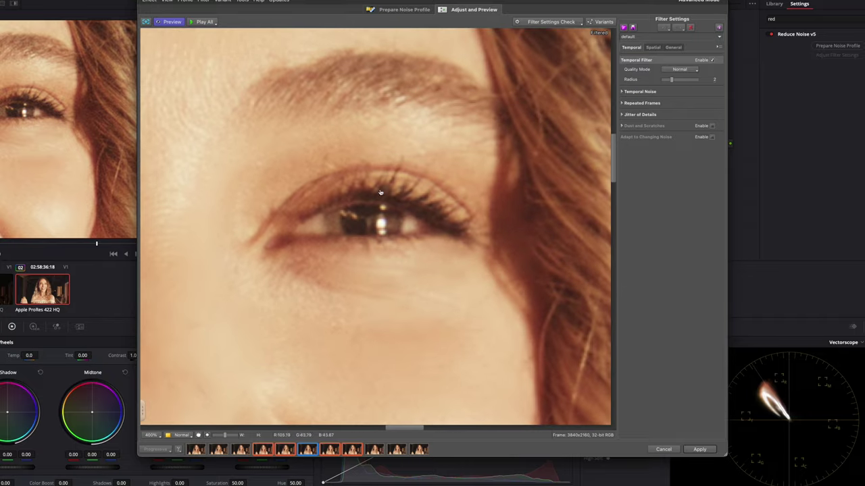
pyautogui.moveTo(327, 167); pyautogui.dragTo(439, 163)
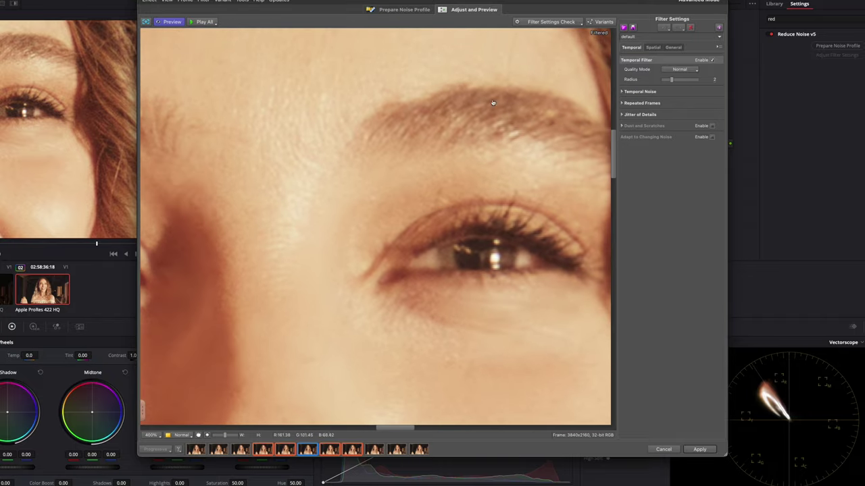
pyautogui.click(396, 10)
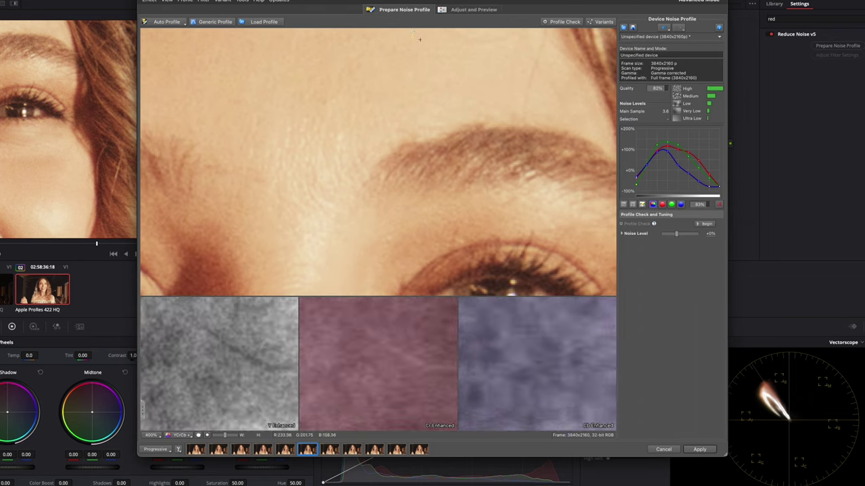
pyautogui.scroll(-3, 448, 100)
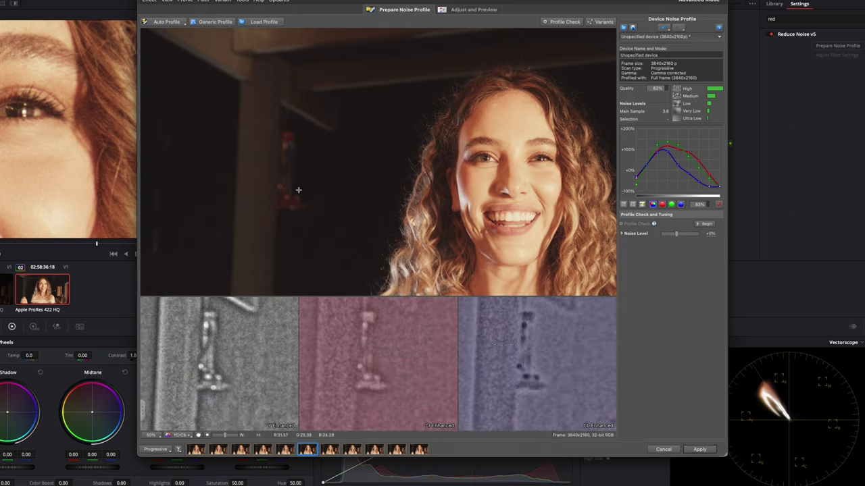
pyautogui.moveTo(243, 141); pyautogui.dragTo(263, 172)
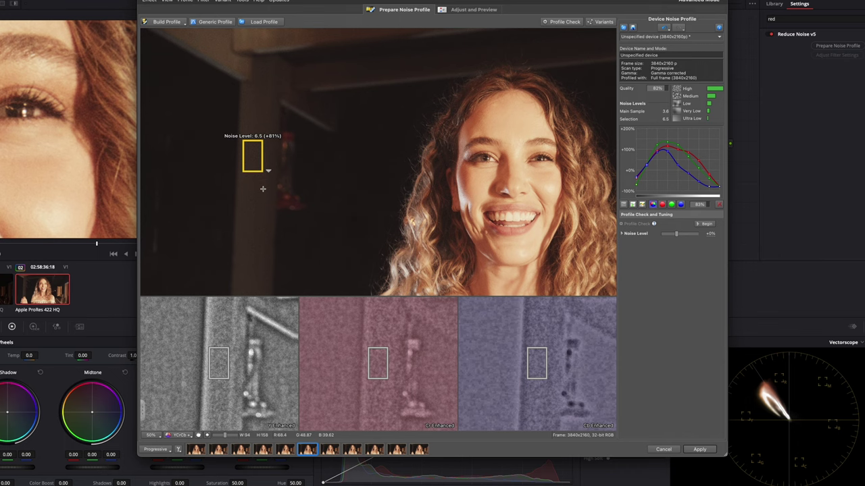
pyautogui.scroll(4, 457, 138)
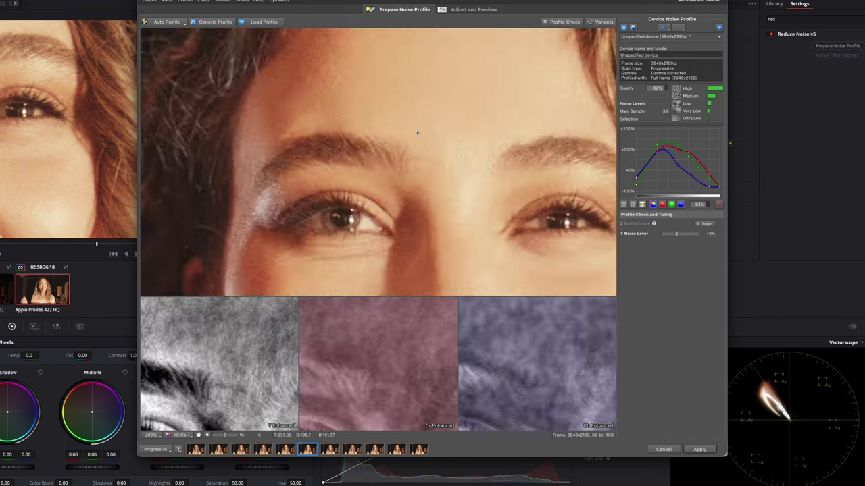
pyautogui.scroll(2, 369, 163)
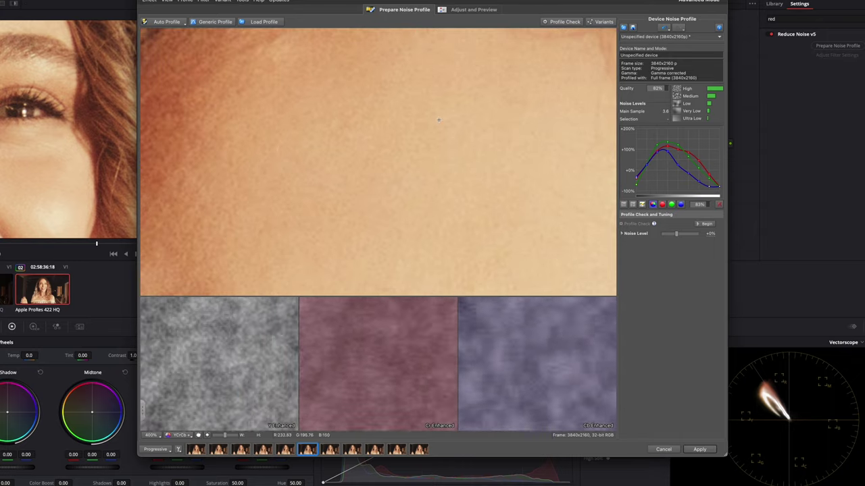
pyautogui.moveTo(459, 132); pyautogui.dragTo(430, 185)
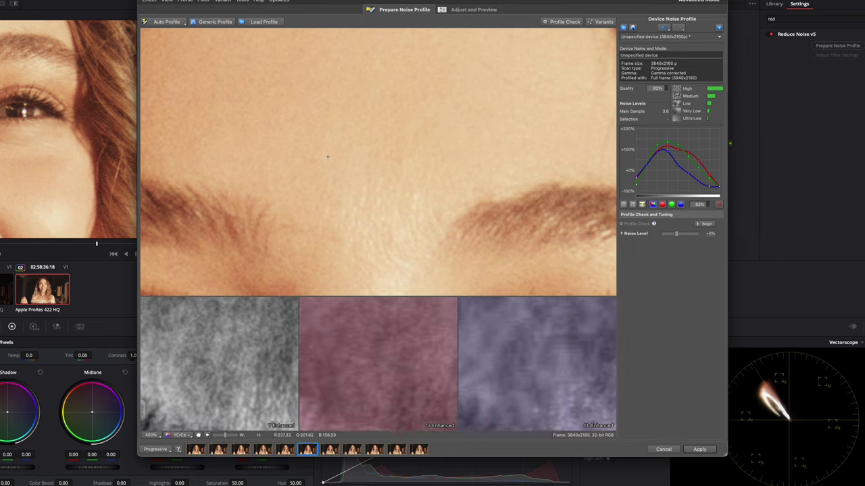
pyautogui.moveTo(326, 144); pyautogui.dragTo(332, 194)
pyautogui.moveTo(357, 128); pyautogui.dragTo(426, 101)
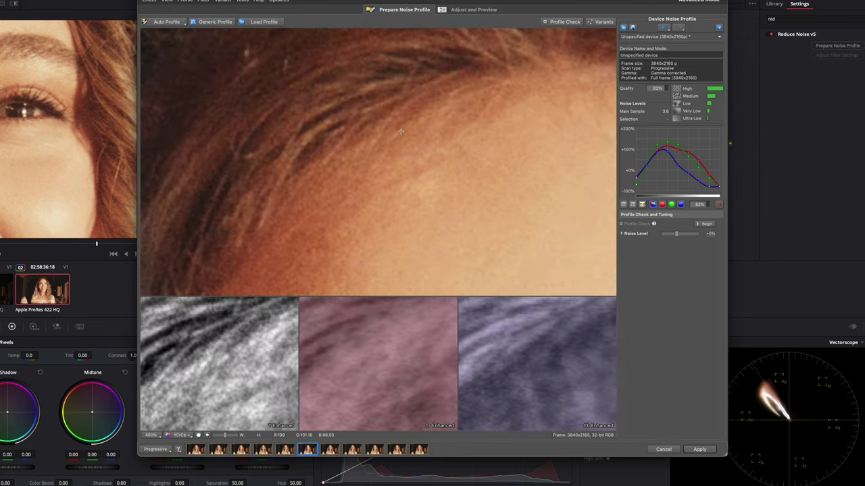
pyautogui.scroll(-1, 307, 134)
pyautogui.moveTo(367, 154); pyautogui.dragTo(490, 124)
pyautogui.moveTo(330, 185); pyautogui.dragTo(409, 133)
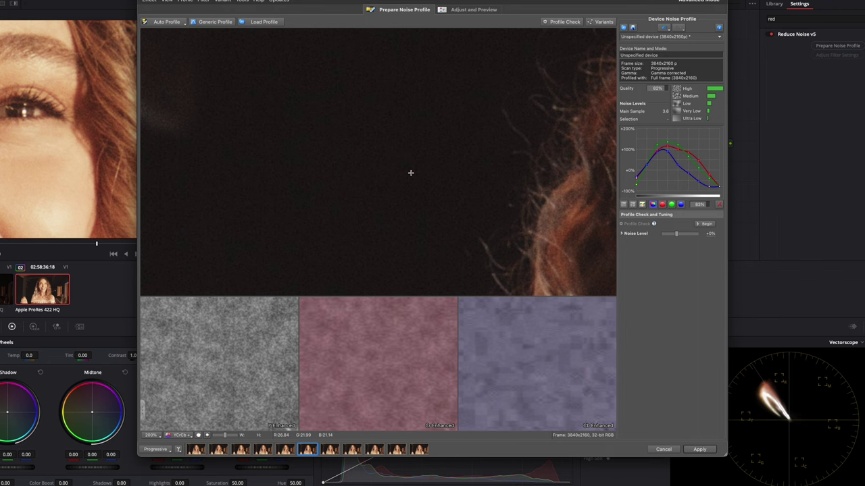
pyautogui.moveTo(474, 143); pyautogui.dragTo(364, 154)
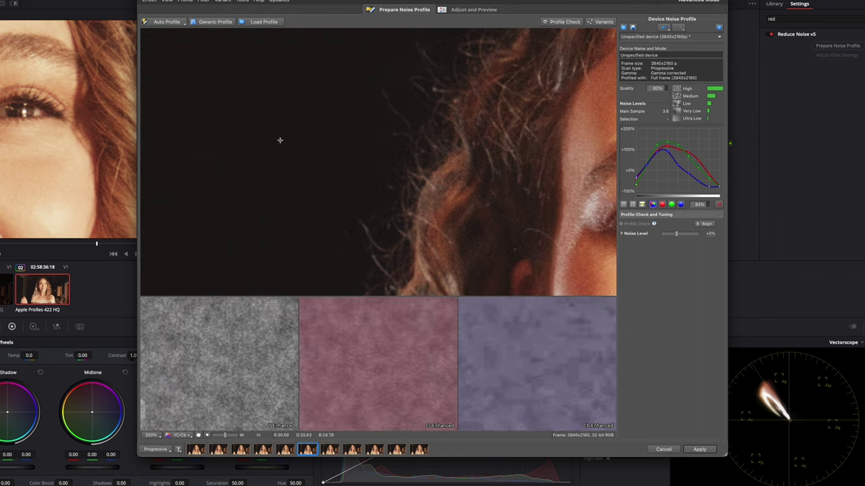
pyautogui.moveTo(383, 209); pyautogui.dragTo(374, 126)
pyautogui.moveTo(452, 190); pyautogui.dragTo(255, 197)
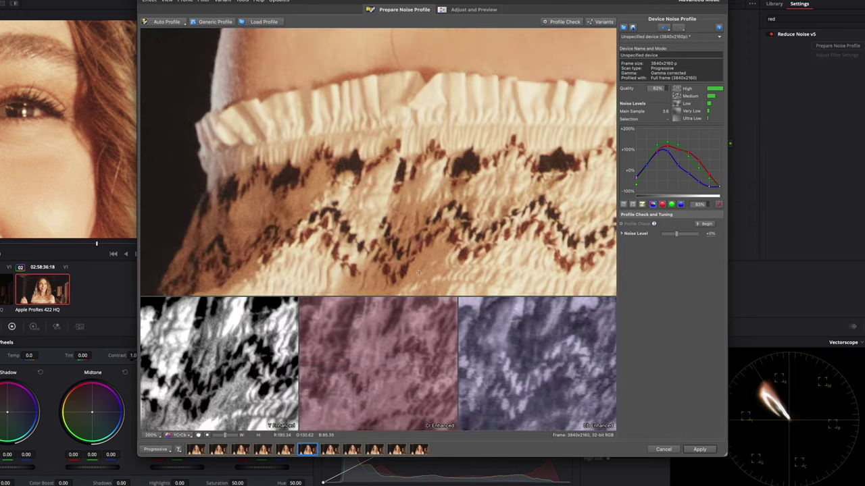
pyautogui.moveTo(407, 259); pyautogui.dragTo(341, 251)
pyautogui.moveTo(228, 221); pyautogui.dragTo(369, 204)
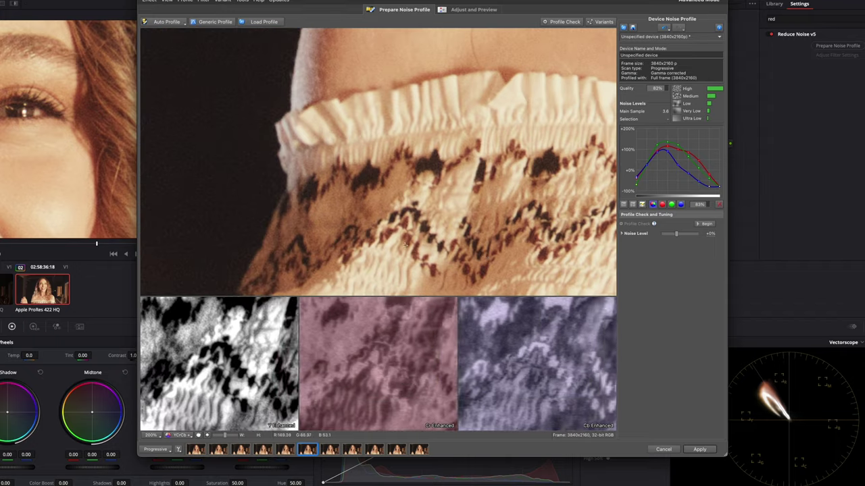
pyautogui.moveTo(366, 239); pyautogui.dragTo(491, 243)
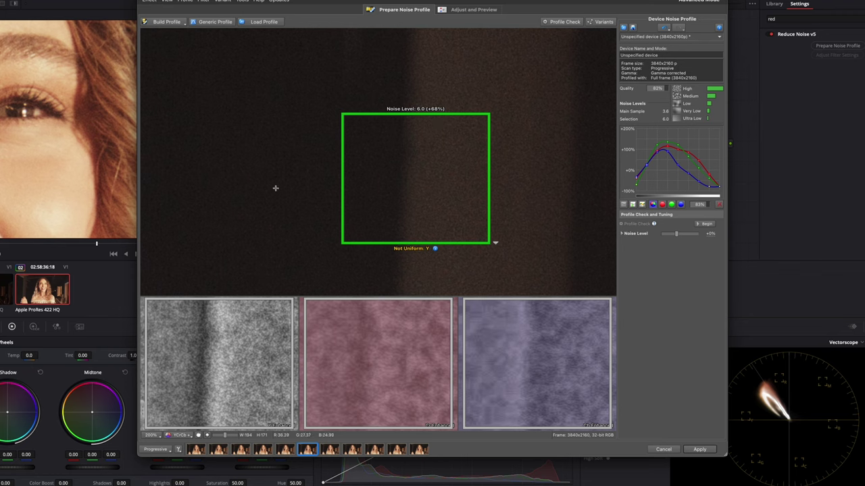
# Step: Replace the sample with a tall dark-background area reading noise level 6.6, adjusting the curves' low end
pyautogui.click(327, 112)
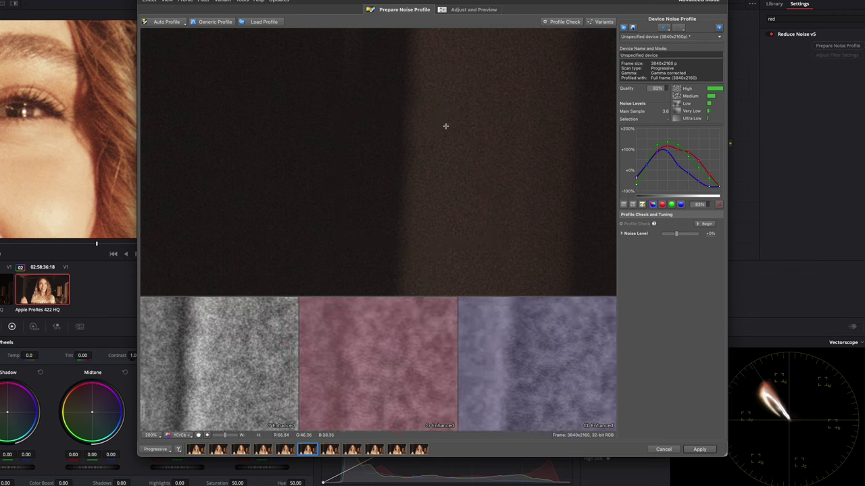
pyautogui.moveTo(427, 123); pyautogui.dragTo(493, 247)
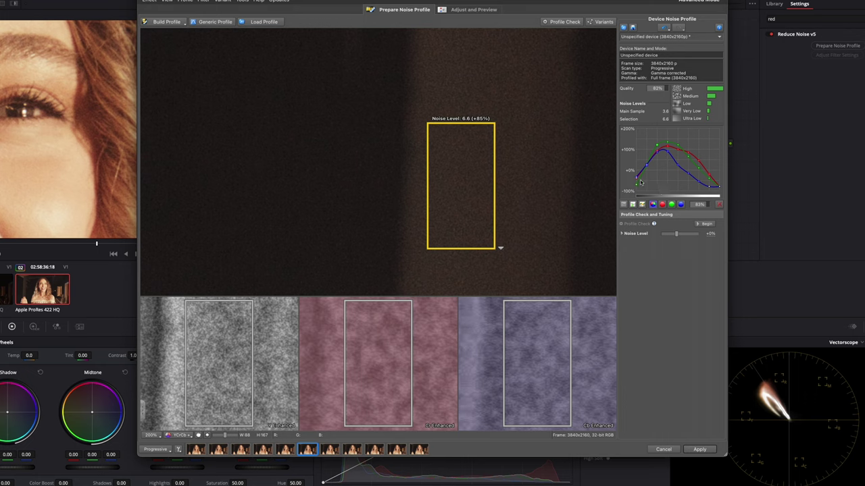
pyautogui.click(633, 206)
pyautogui.scroll(2, 385, 144)
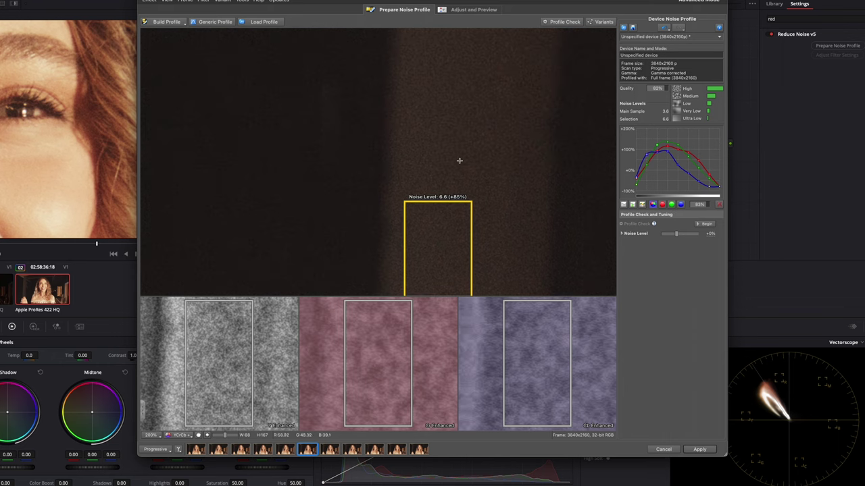
# Step: Redraw sample boxes on the dark background beside her hair until one reads noise level 3.7 (+4%)
pyautogui.scroll(-2, 476, 145)
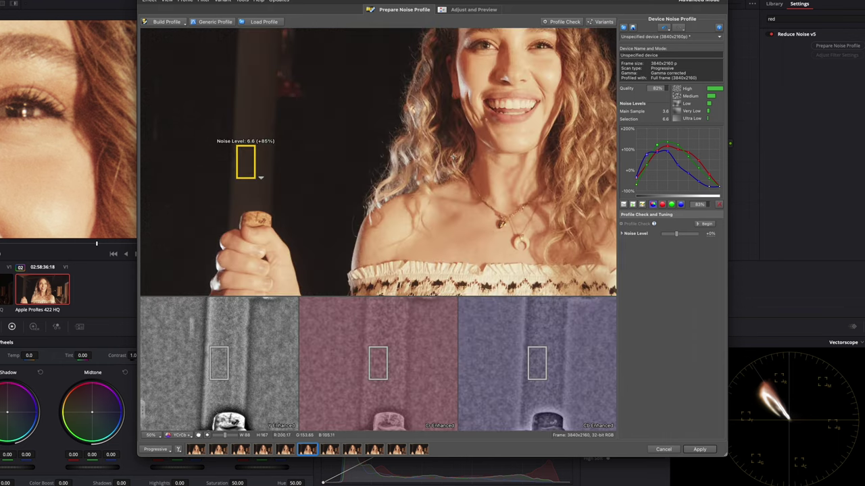
pyautogui.scroll(2, 338, 91)
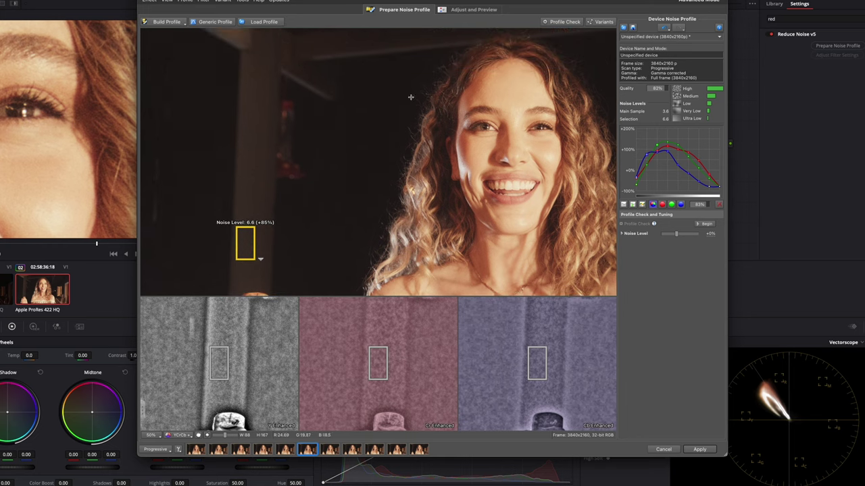
pyautogui.scroll(-1, 277, 182)
pyautogui.moveTo(305, 87); pyautogui.dragTo(373, 153)
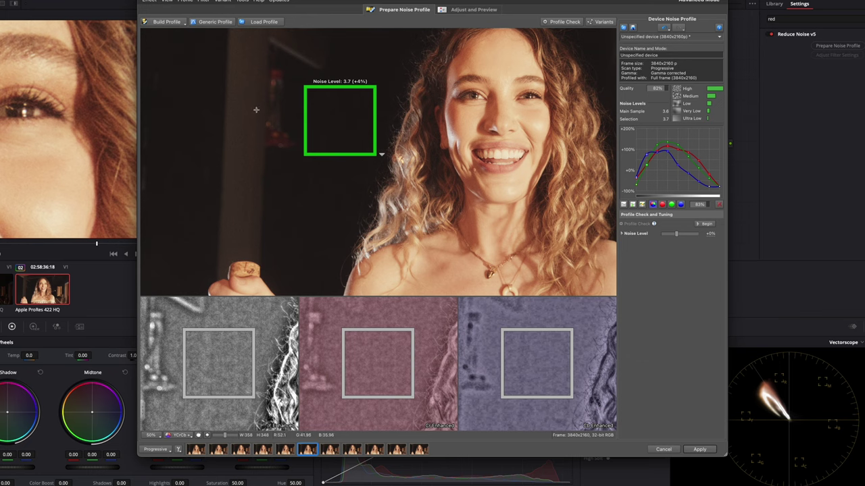
pyautogui.click(325, 81)
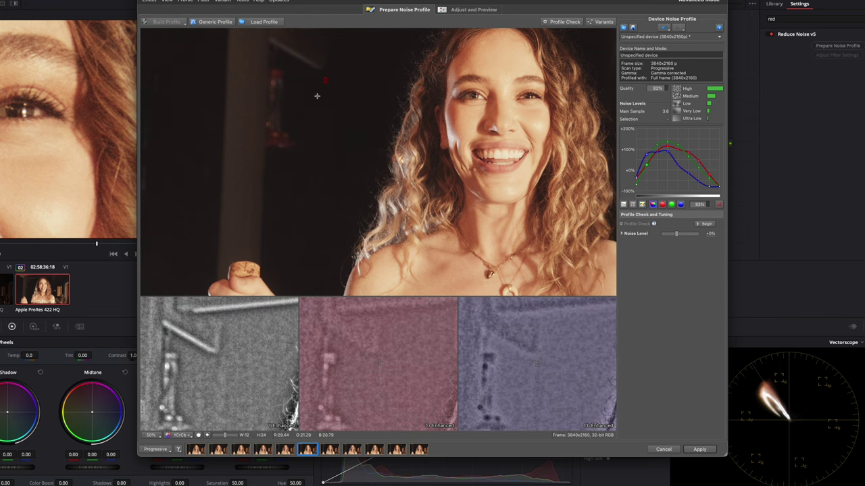
pyautogui.moveTo(308, 80); pyautogui.dragTo(336, 100)
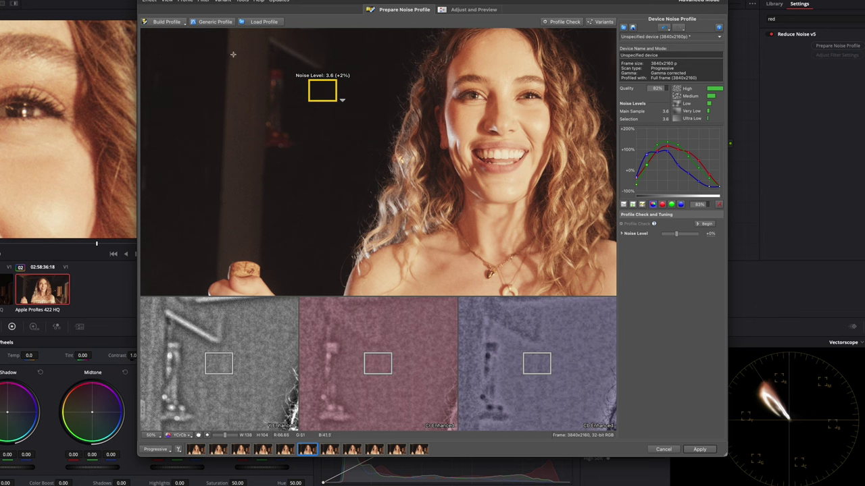
pyautogui.moveTo(227, 148); pyautogui.dragTo(244, 162)
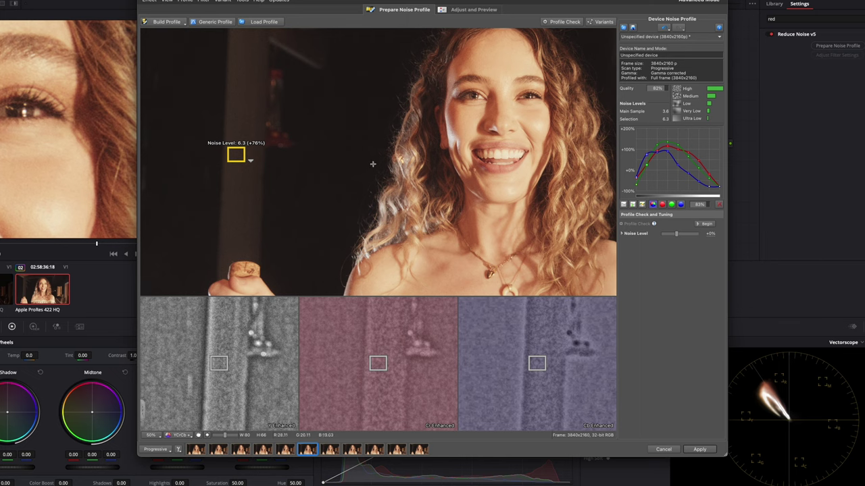
pyautogui.moveTo(318, 97); pyautogui.dragTo(375, 151)
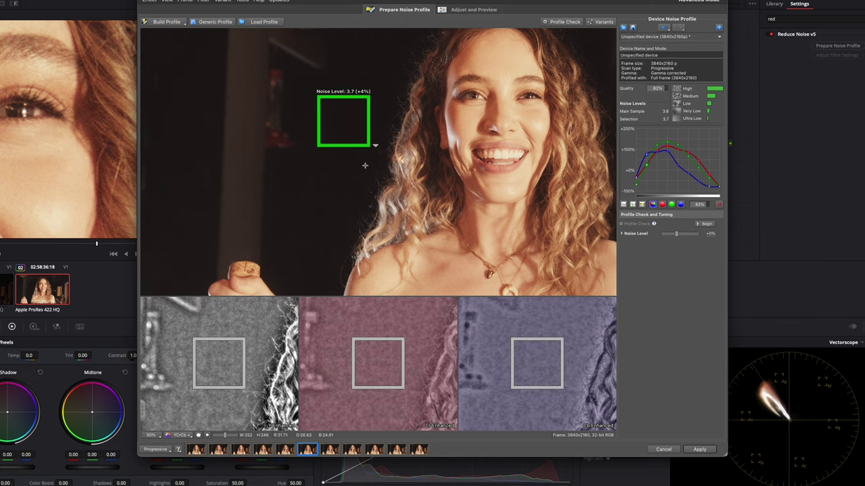
# Step: Rebuild the noise profile from a fresh dark-background sample rectangle, giving noise level 3.8
pyautogui.click(324, 182)
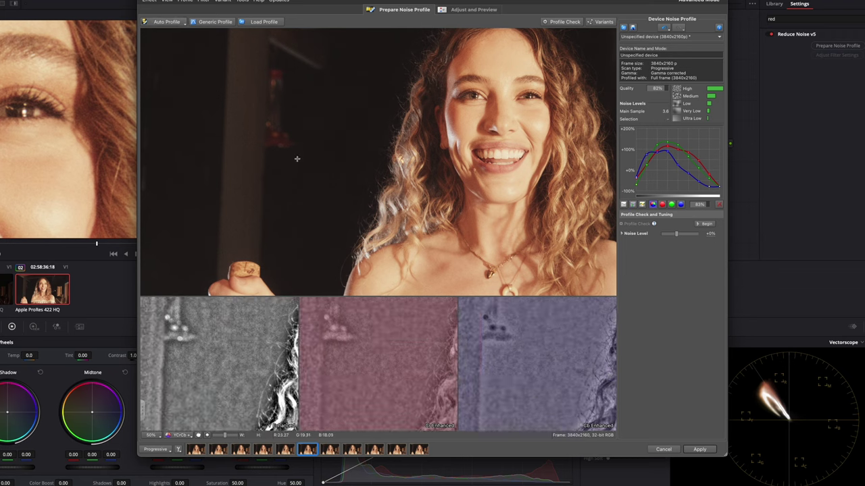
pyautogui.click(164, 22)
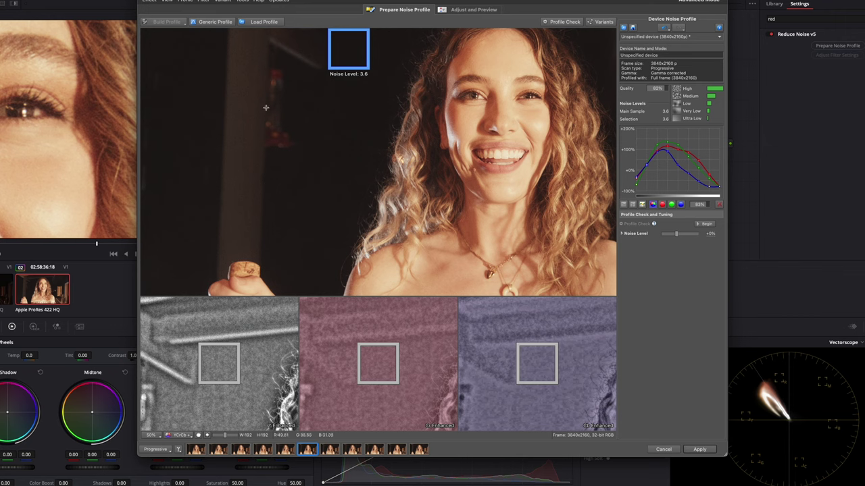
pyautogui.click(293, 129)
pyautogui.moveTo(300, 98); pyautogui.dragTo(369, 163)
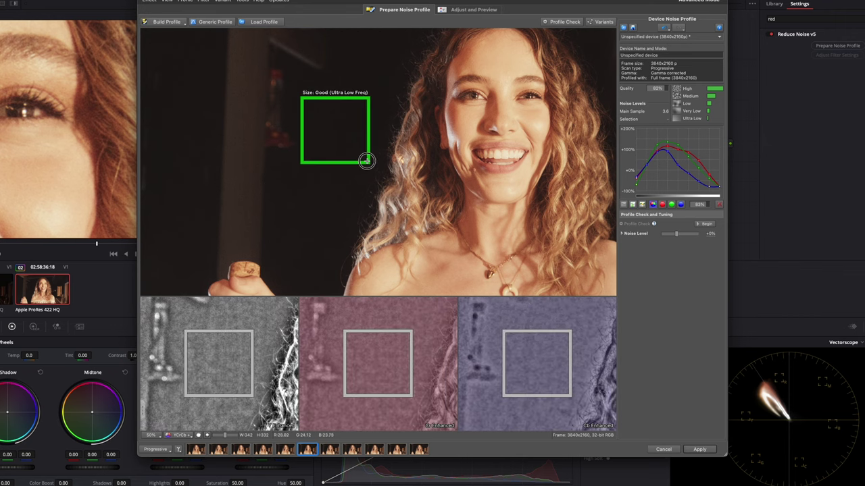
pyautogui.click(164, 23)
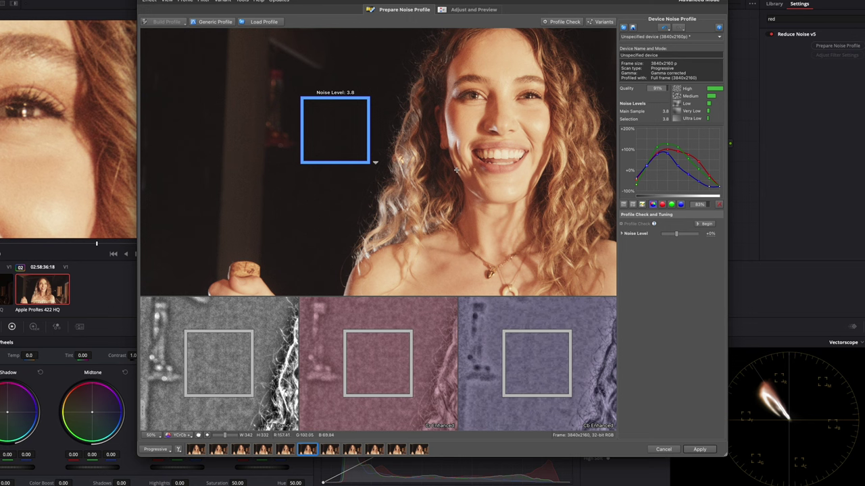
# Step: Pan the viewer and redraw the sample box over a flat dark patch above the hair
pyautogui.hscroll(3, 473, 187)
pyautogui.scroll(4, 466, 193)
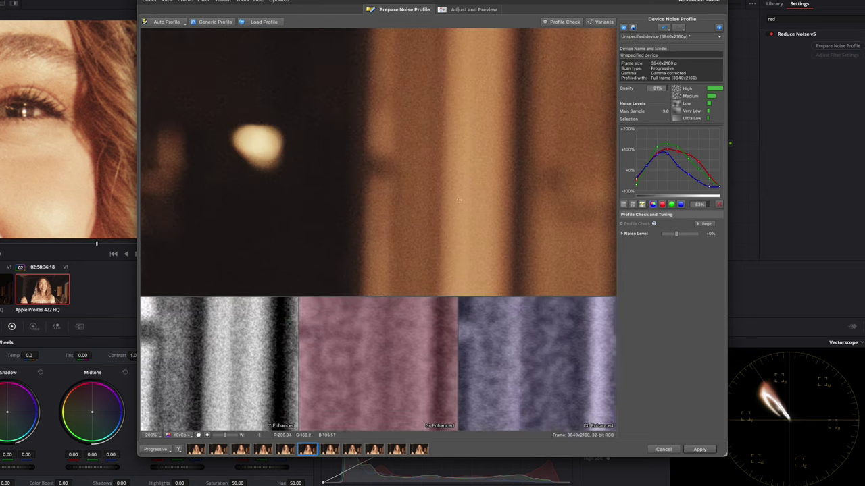
pyautogui.moveTo(459, 201); pyautogui.dragTo(452, 223)
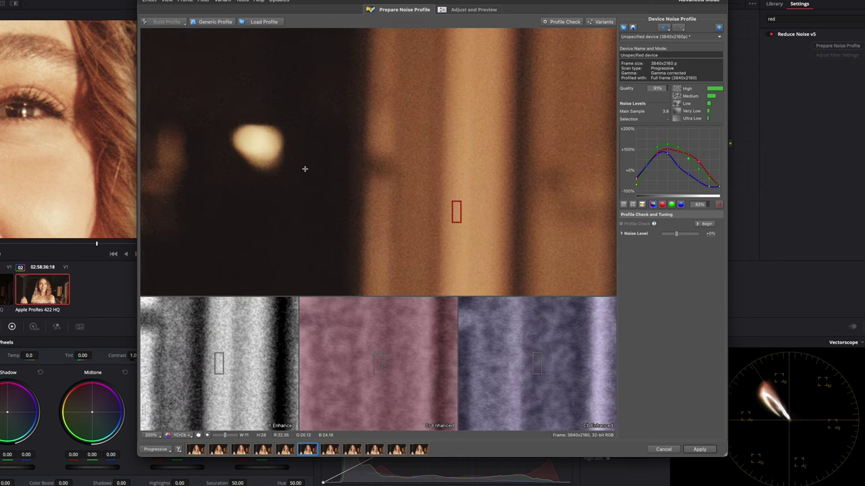
pyautogui.moveTo(298, 168); pyautogui.dragTo(334, 212)
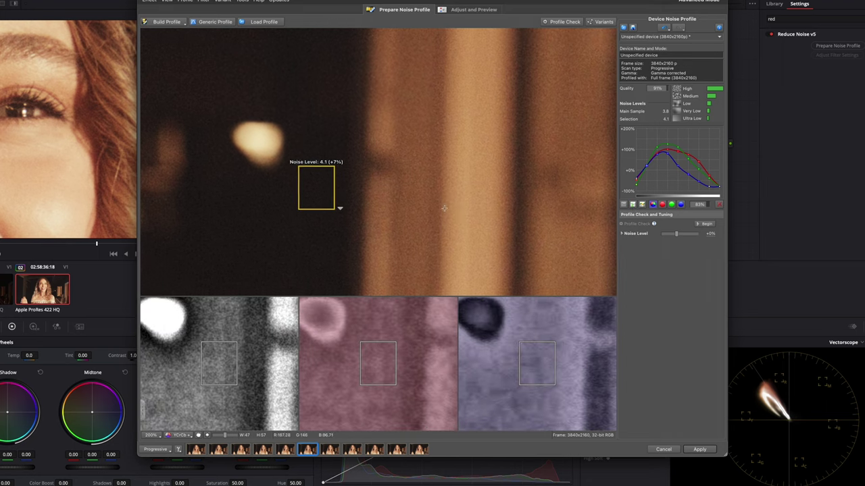
pyautogui.scroll(-10, 309, 132)
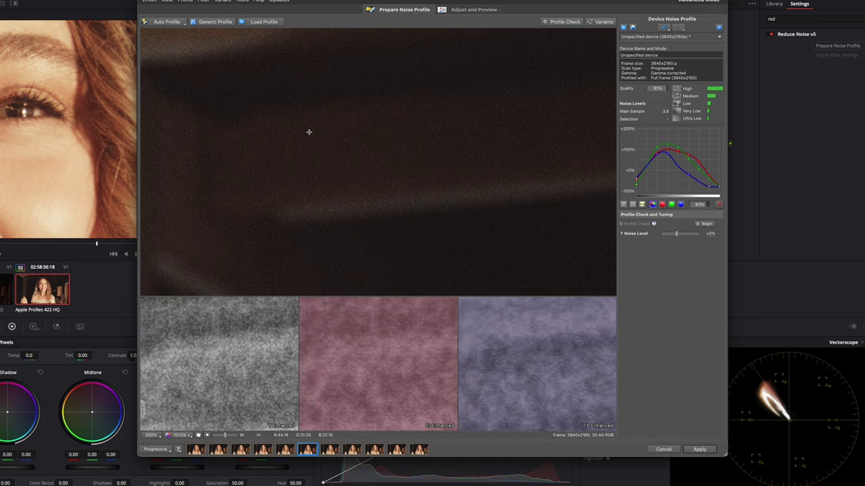
pyautogui.moveTo(309, 132); pyautogui.dragTo(437, 177)
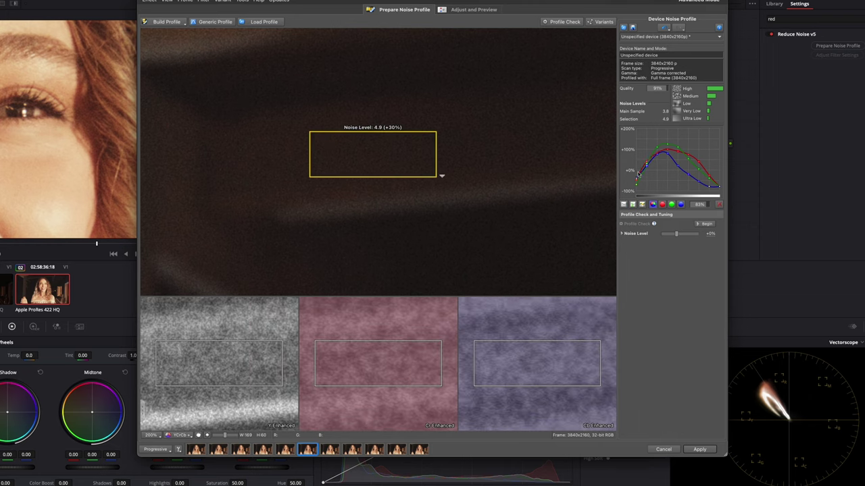
pyautogui.scroll(3, 257, 77)
pyautogui.moveTo(268, 43); pyautogui.dragTo(315, 77)
pyautogui.scroll(-5, 299, 141)
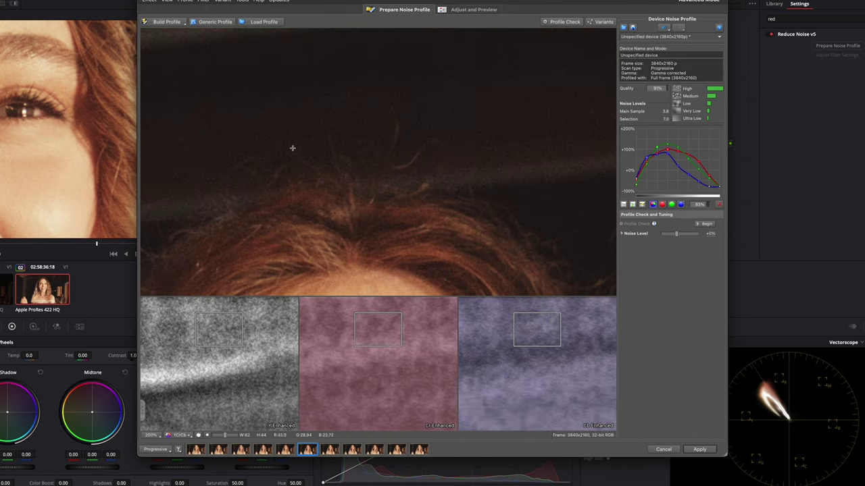
pyautogui.moveTo(376, 90); pyautogui.dragTo(460, 119)
# Step: Preview the noise-reduction result in Neat Video, zoomed and panned onto the face
pyautogui.click(474, 10)
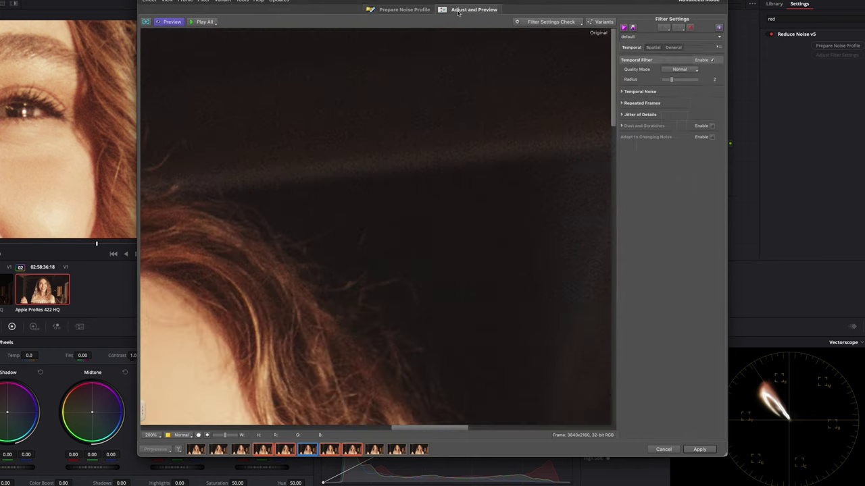
pyautogui.moveTo(436, 232); pyautogui.dragTo(389, 62)
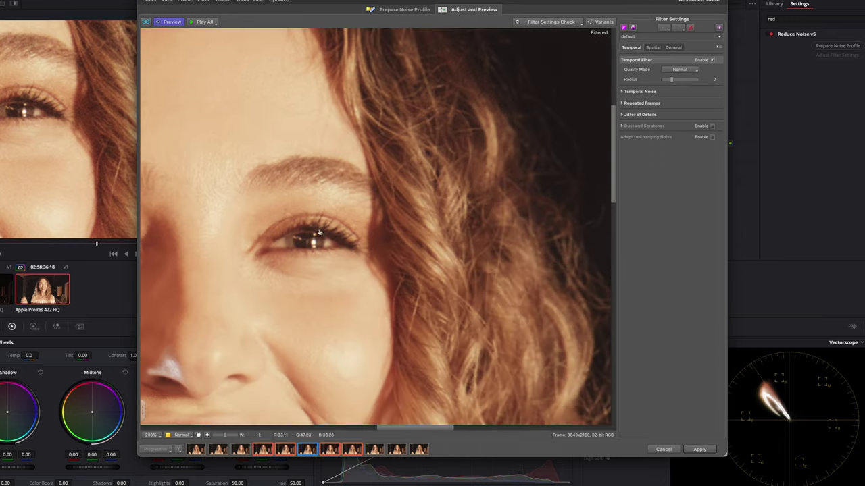
pyautogui.scroll(2, 315, 228)
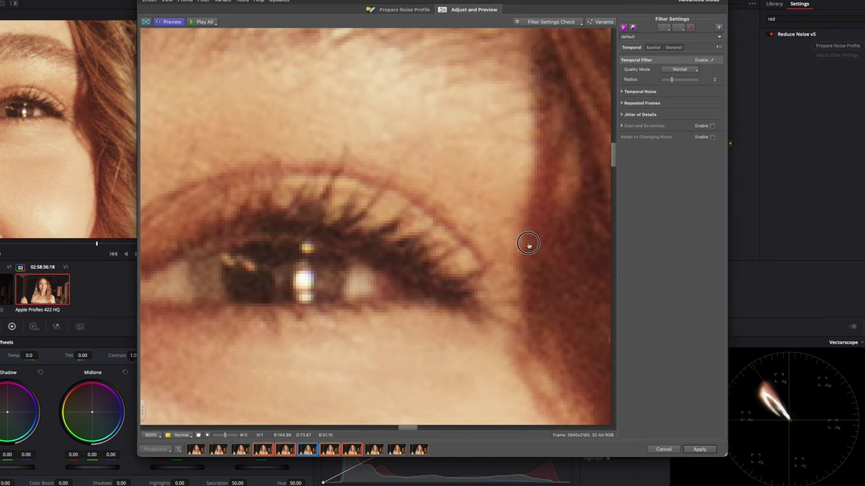
pyautogui.scroll(-1, 525, 247)
# Step: Compare original and filtered images over the hair beside the eye and dark background
pyautogui.click(516, 252)
pyautogui.click(483, 168)
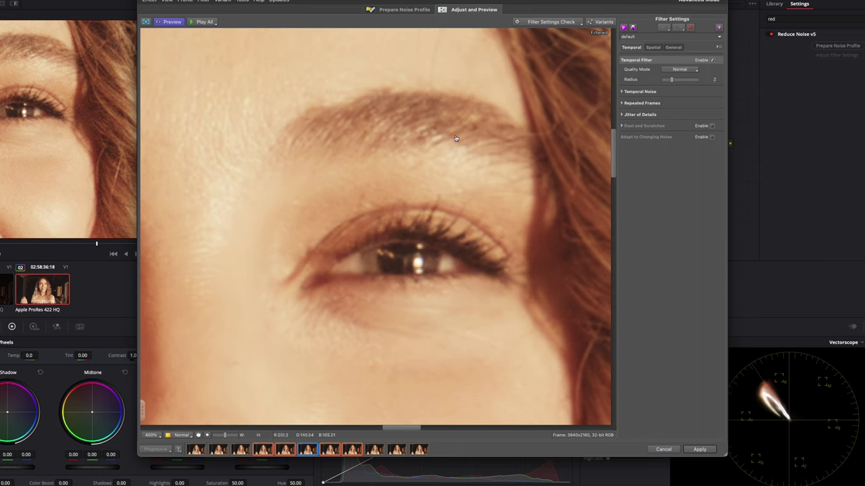
pyautogui.moveTo(527, 189); pyautogui.dragTo(450, 161)
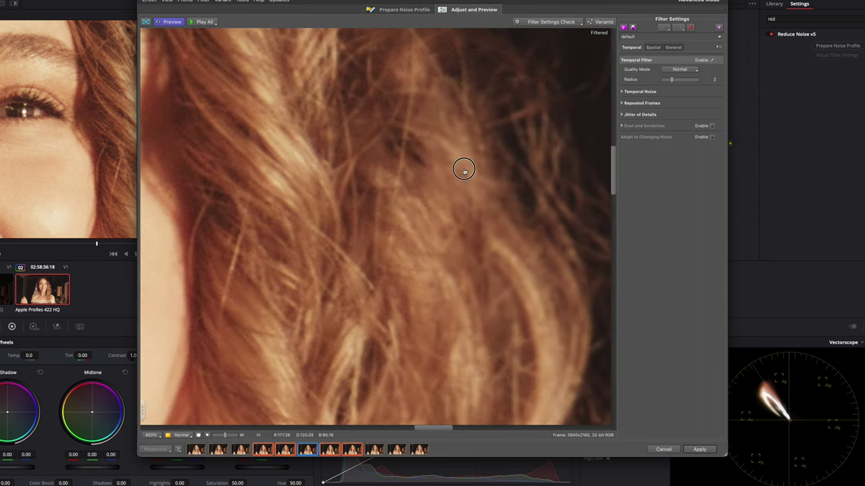
pyautogui.moveTo(493, 185); pyautogui.dragTo(412, 139)
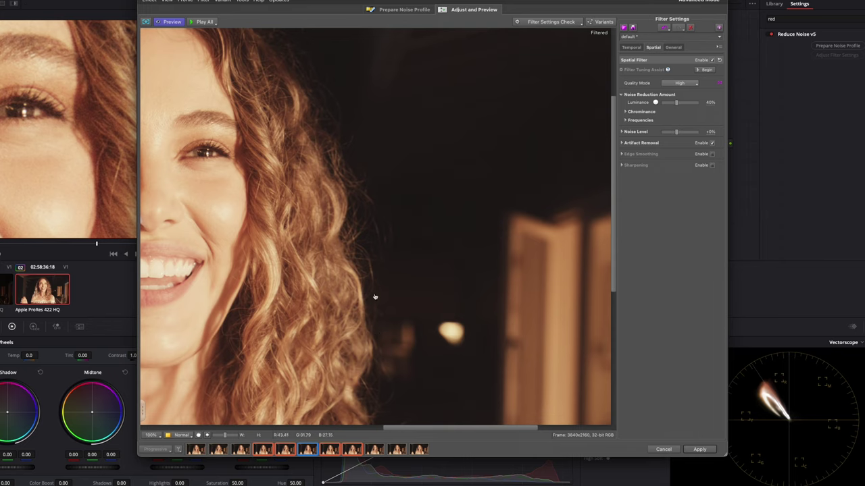
# Step: Apply the denoise to node 02, enlarge the viewer, and toggle node 02 to compare
pyautogui.click(698, 451)
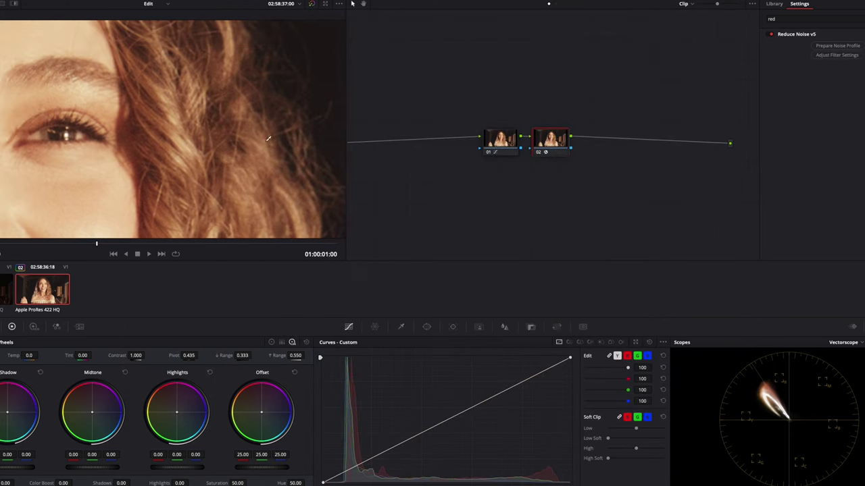
pyautogui.click(106, 1)
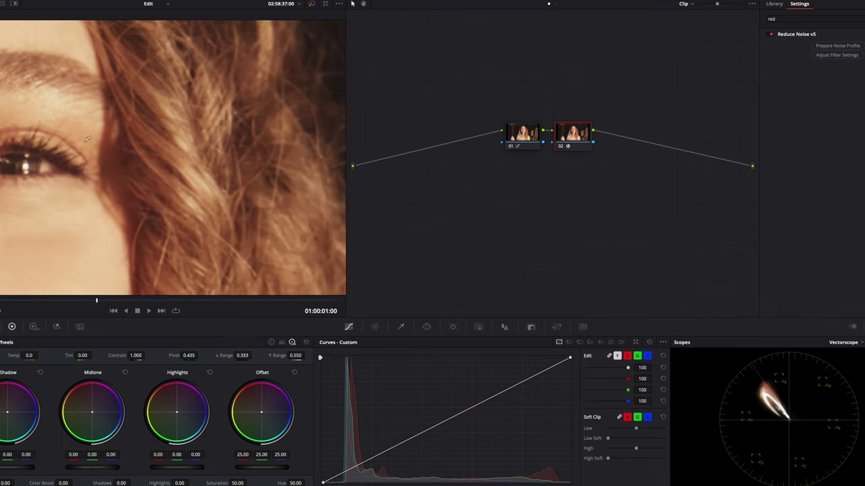
pyautogui.click(571, 145)
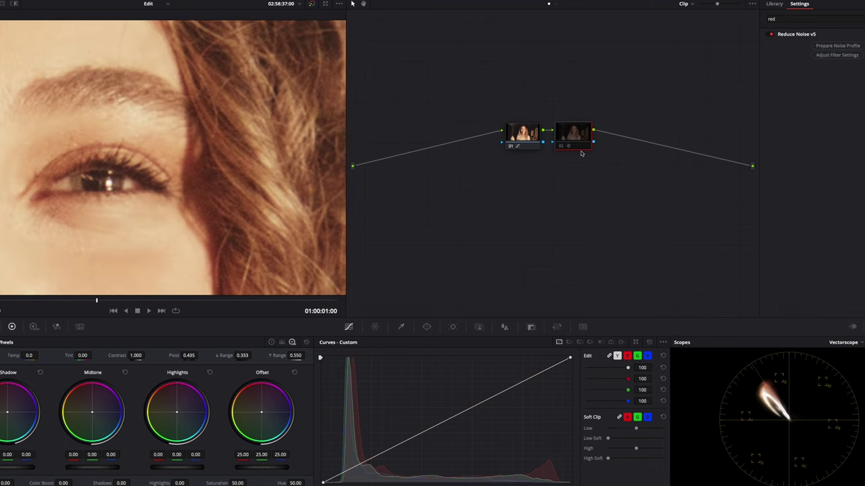
pyautogui.hotkey('ctrl', 'd')
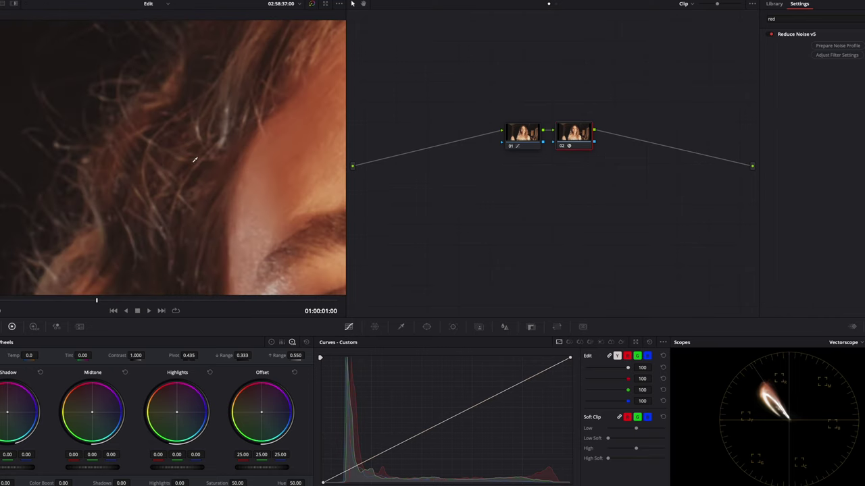
pyautogui.hotkey('shift', 'z')
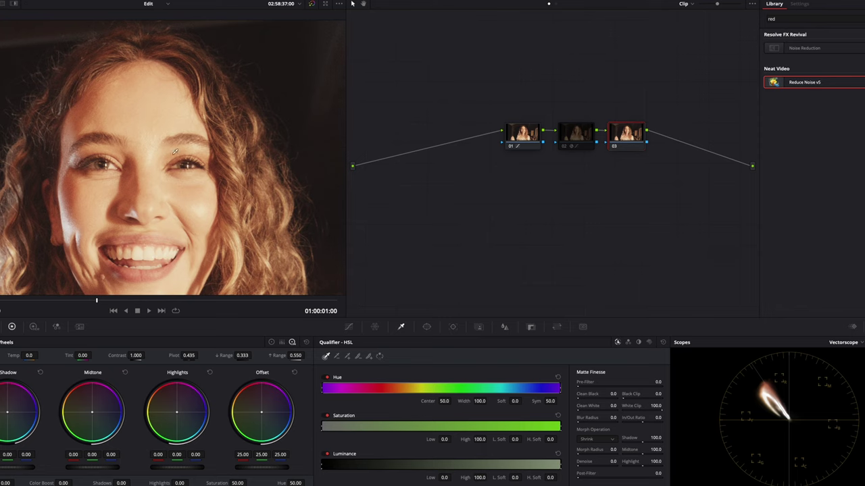
# Step: Sample the forehead skin tone on node 03 (Hue centre 39.5, width 2.6) and show its highlight matte
pyautogui.click(172, 103)
pyautogui.moveTo(173, 104); pyautogui.dragTo(174, 103)
pyautogui.hotkey('shift', 'h')
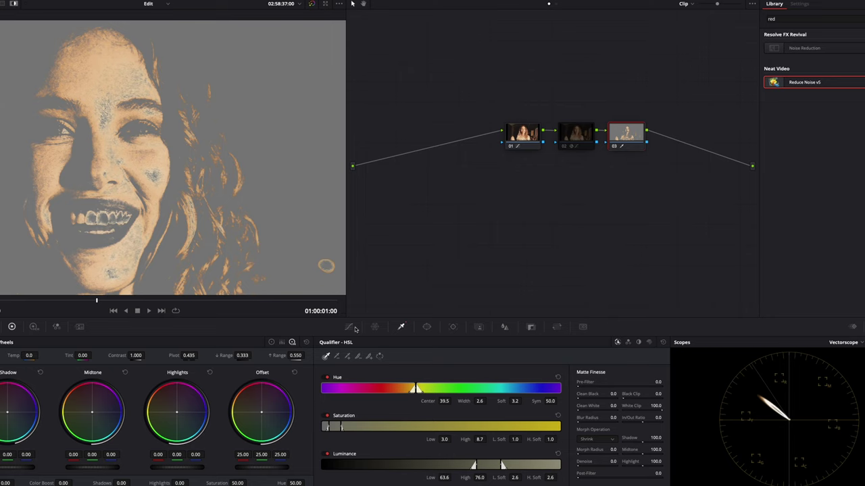
pyautogui.scroll(8, 196, 239)
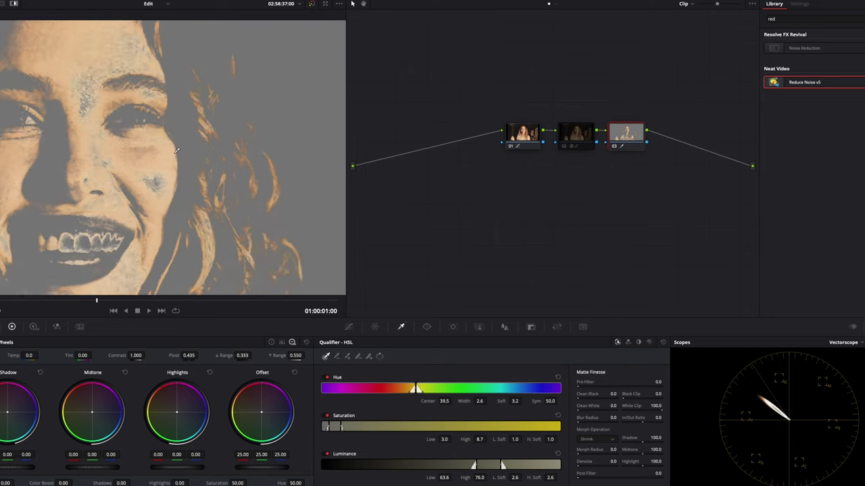
pyautogui.moveTo(196, 239); pyautogui.dragTo(128, 153)
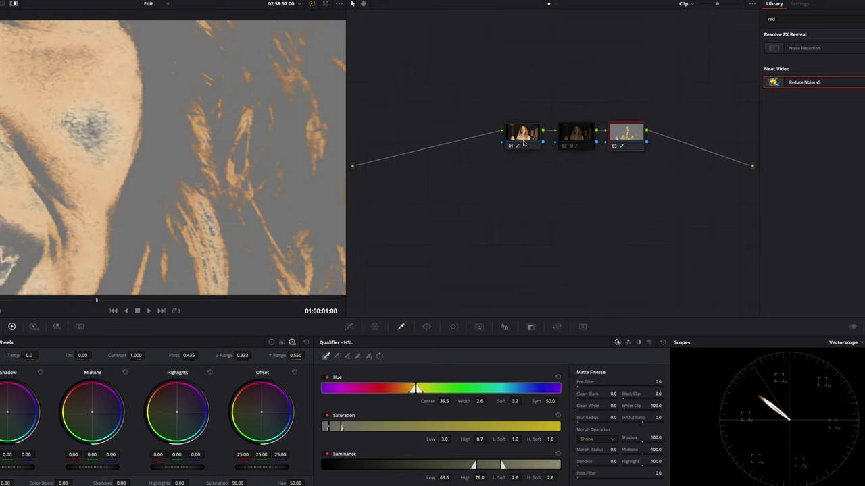
# Step: Switch between denoise node 02 and qualifier node 03, viewing the eye area
pyautogui.click(580, 135)
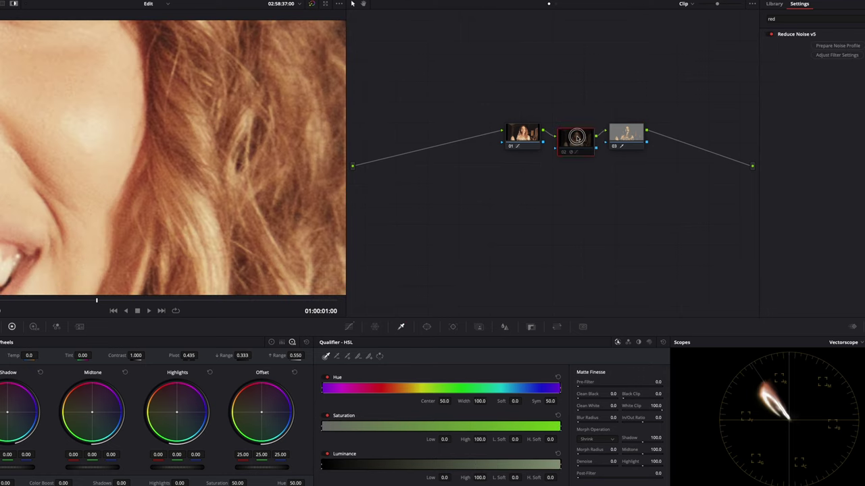
pyautogui.click(630, 137)
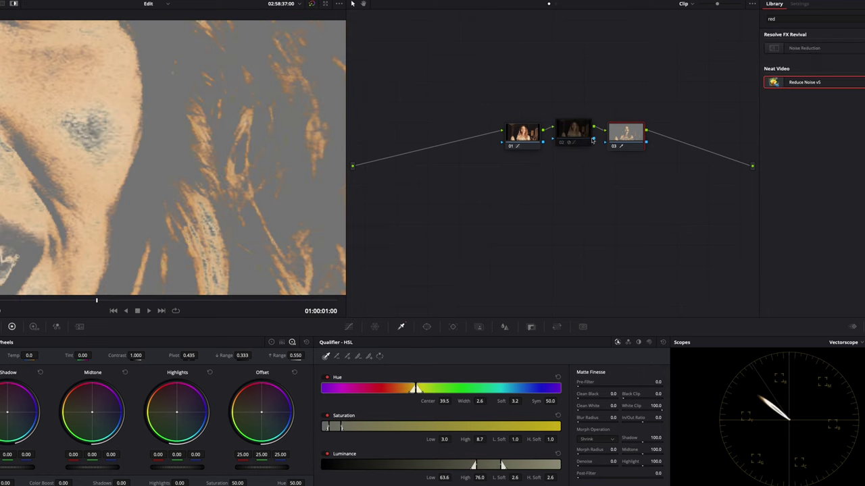
pyautogui.moveTo(41, 81); pyautogui.dragTo(168, 153)
pyautogui.scroll(-2, 169, 153)
pyautogui.scroll(-1, 531, 150)
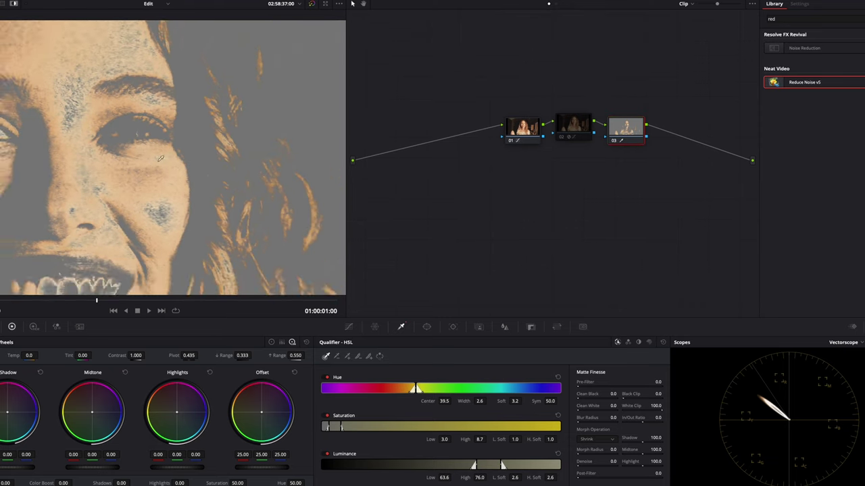
# Step: Scrub through later frames and check the skin-tone matte across neighbouring frames
pyautogui.click(142, 302)
pyautogui.moveTo(142, 302); pyautogui.dragTo(212, 304)
pyautogui.click(573, 127)
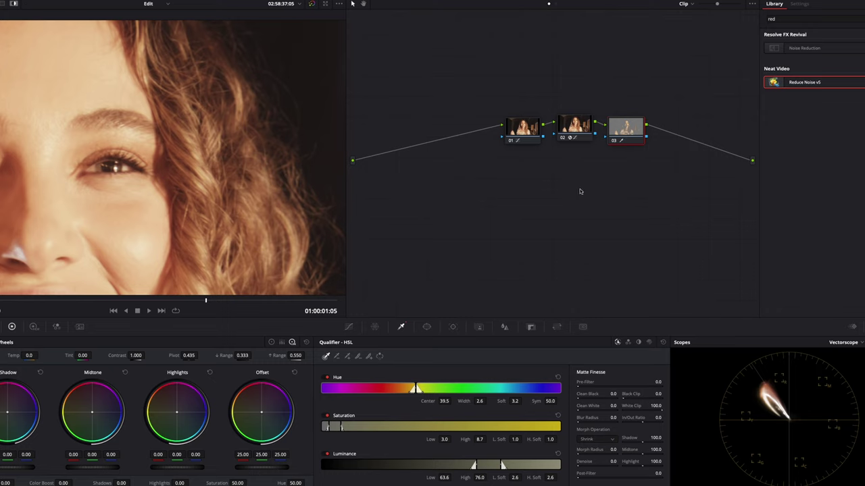
pyautogui.hotkey('shift', 'h')
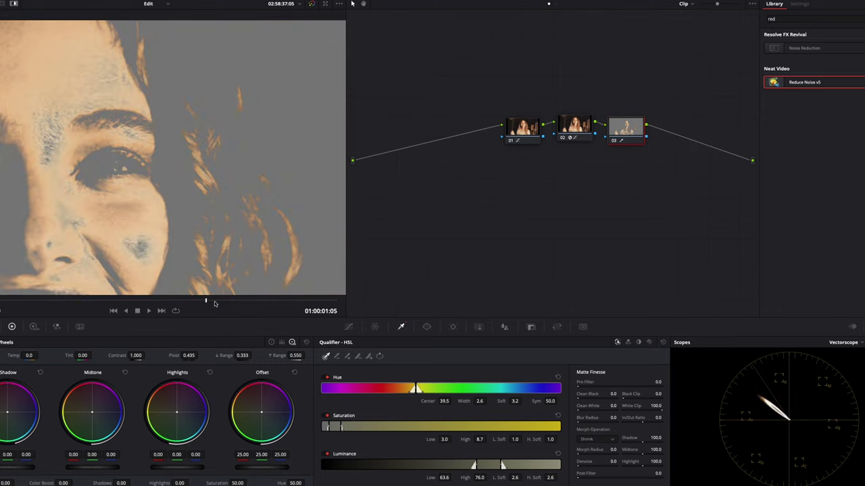
pyautogui.moveTo(212, 303); pyautogui.dragTo(250, 303)
pyautogui.click(252, 302)
# Step: Move denoise node 02 down, below the row between nodes 01 and 03
pyautogui.click(572, 128)
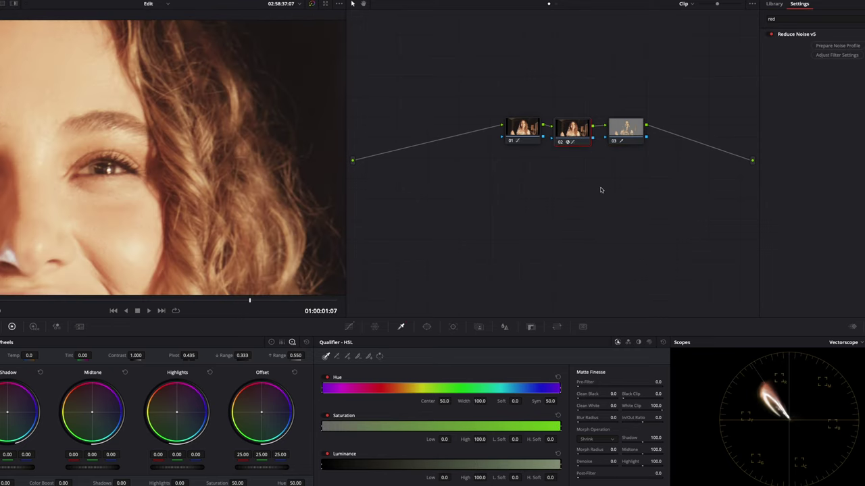
pyautogui.moveTo(572, 129); pyautogui.dragTo(572, 149)
pyautogui.click(627, 129)
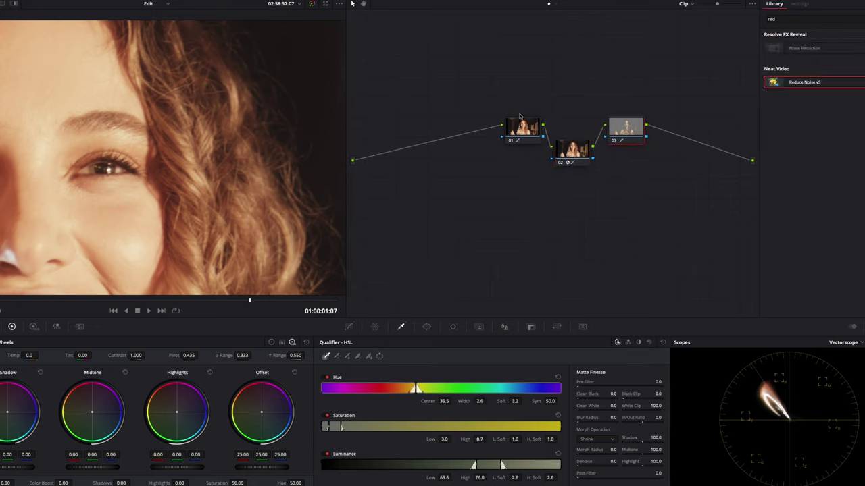
pyautogui.click(14, 4)
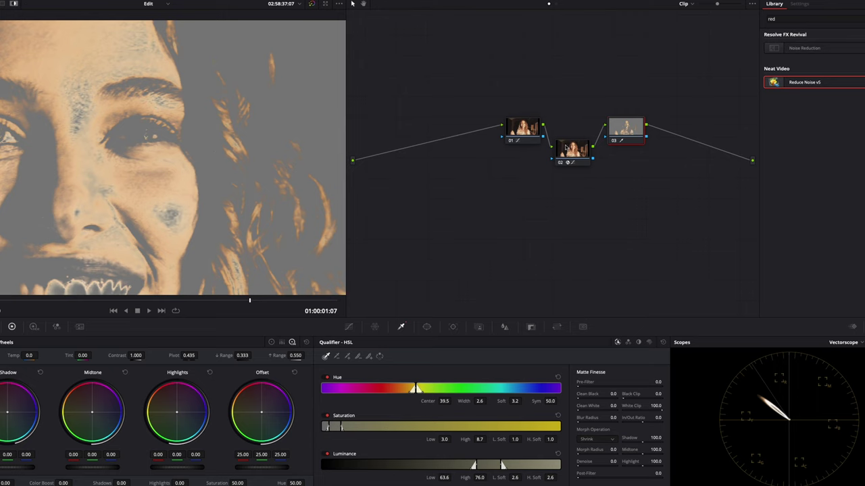
pyautogui.moveTo(570, 150); pyautogui.dragTo(561, 186)
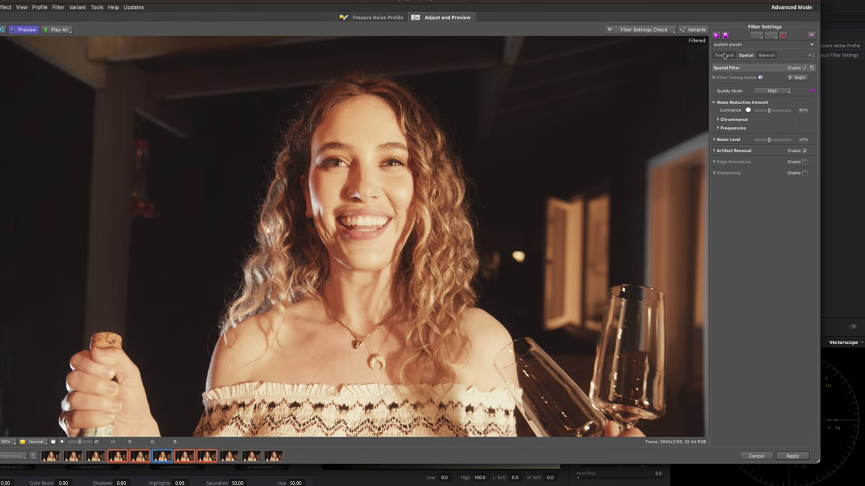
# Step: Check the Temporal filter settings, then return to the Prepare Noise Profile stage
pyautogui.click(724, 55)
pyautogui.click(368, 17)
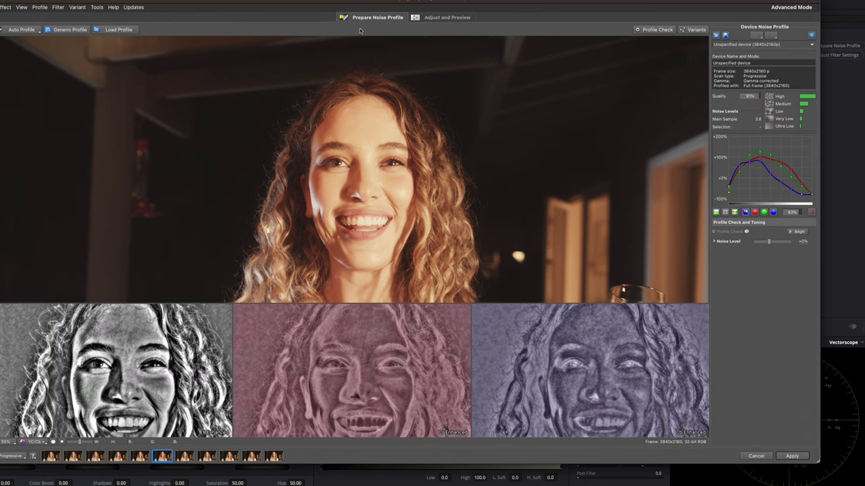